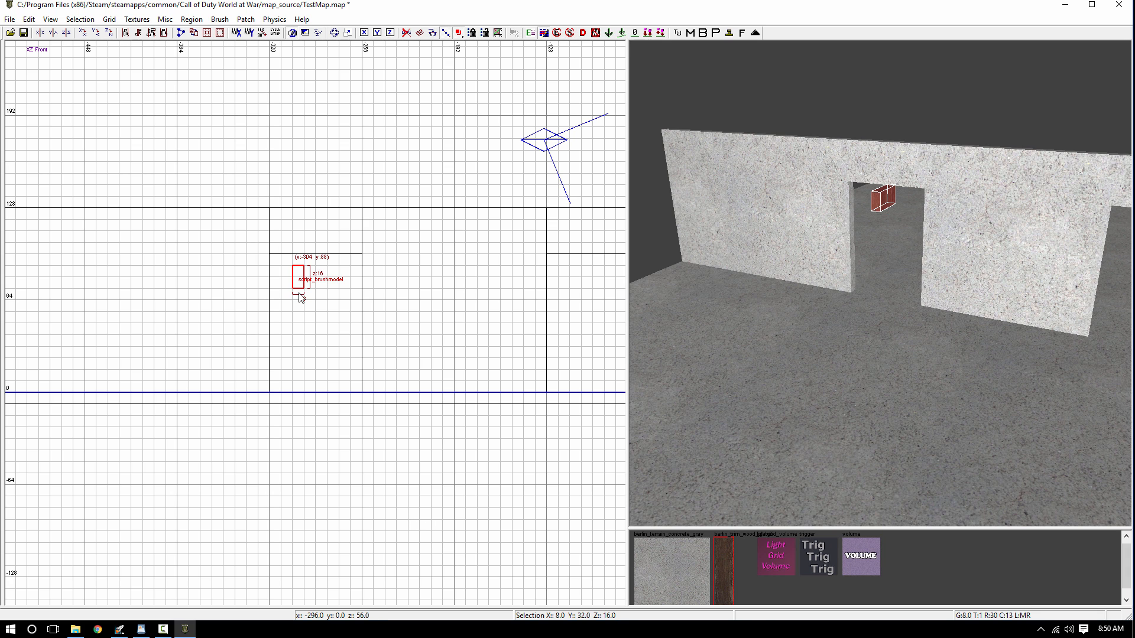
- Resize the script_brushmodel to fill the first doorway, making it 64 units wide, 96 high and 8 thick to match the wall
mouse_move(299, 278)
mouse_down()
mouse_move(280, 265)
mouse_move(380, 400)
mouse_up()
key(ctrl+Tab)
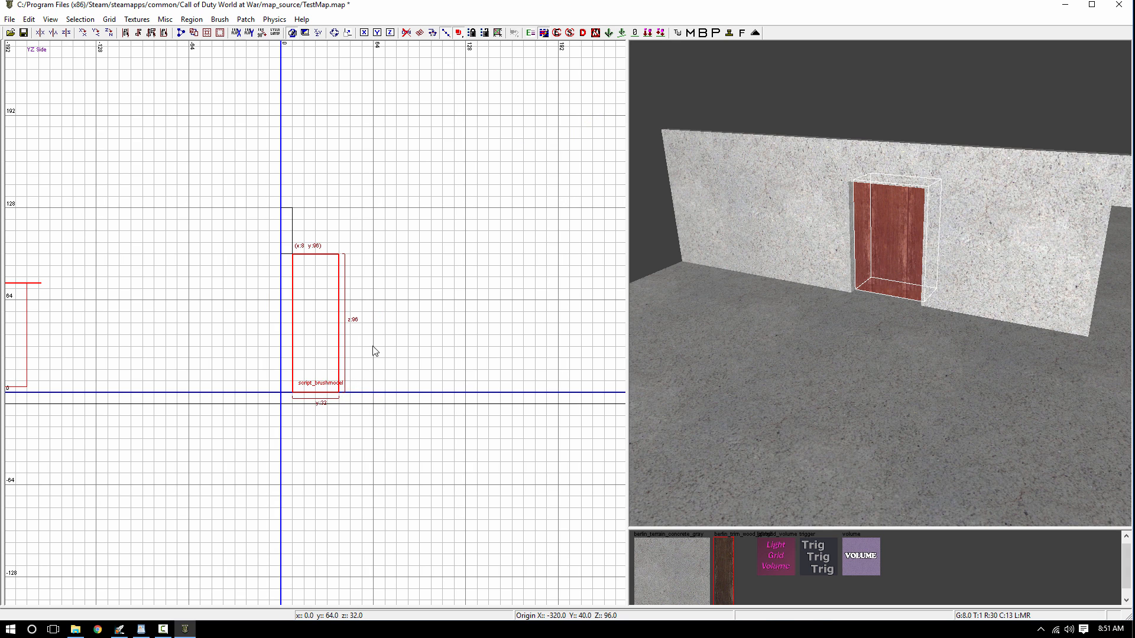
drag(375, 349, 294, 341)
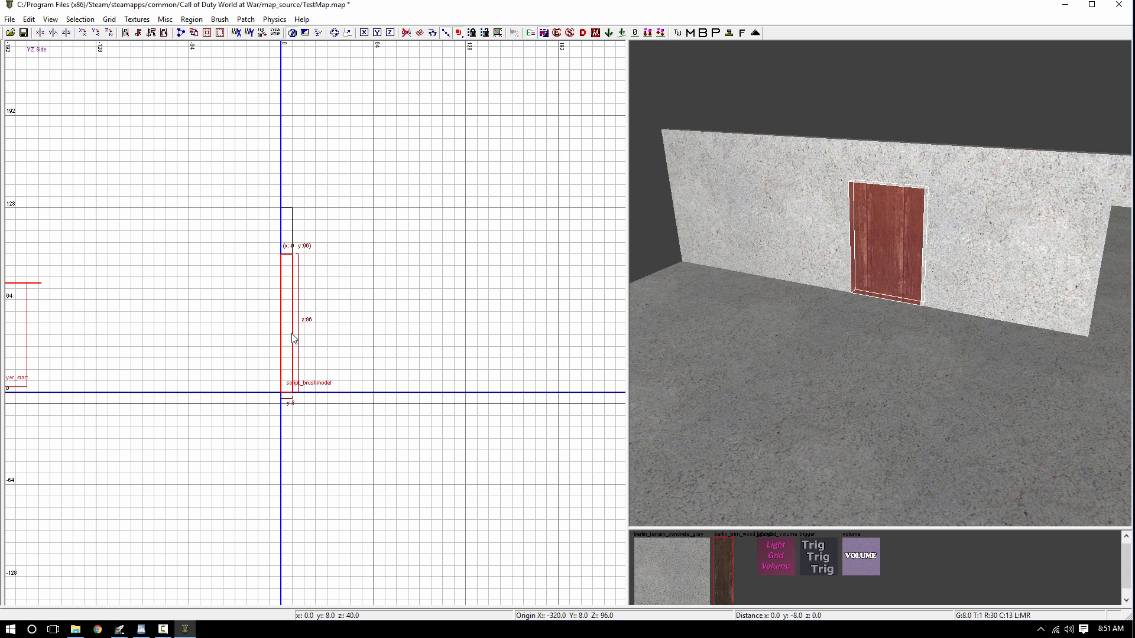
scroll(292, 345, up, 1)
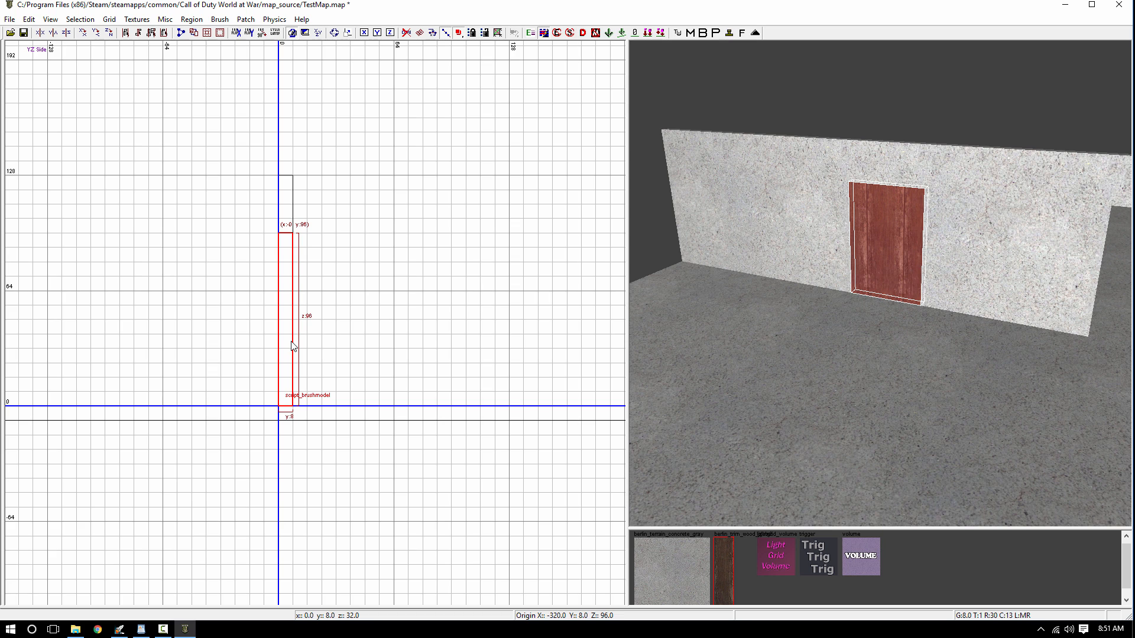
- Thin the door to 4 units centred in the wall's depth using a 2-unit grid, and restore the 8-unit grid
key(2)
scroll(290, 346, up, 2)
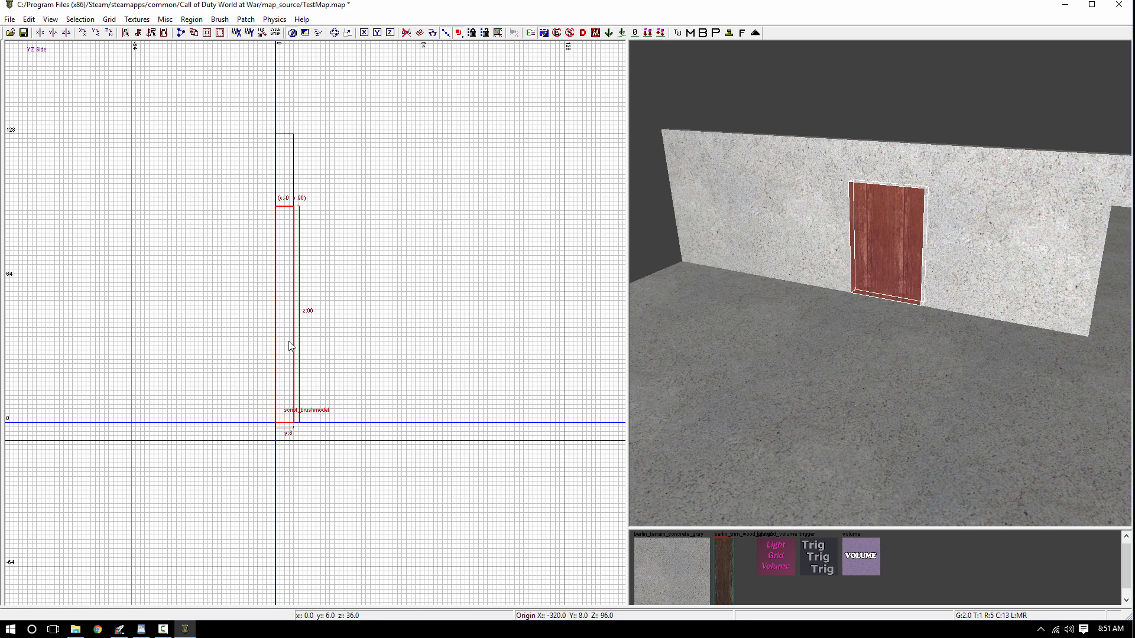
drag(265, 353, 305, 350)
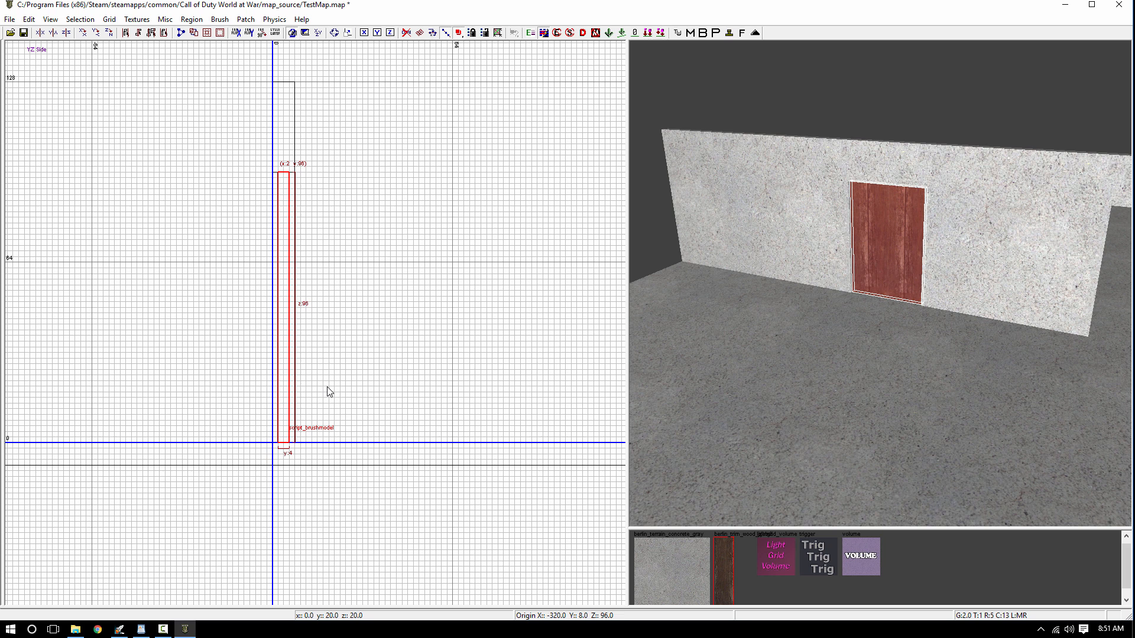
key(4)
key(ctrl+Tab)
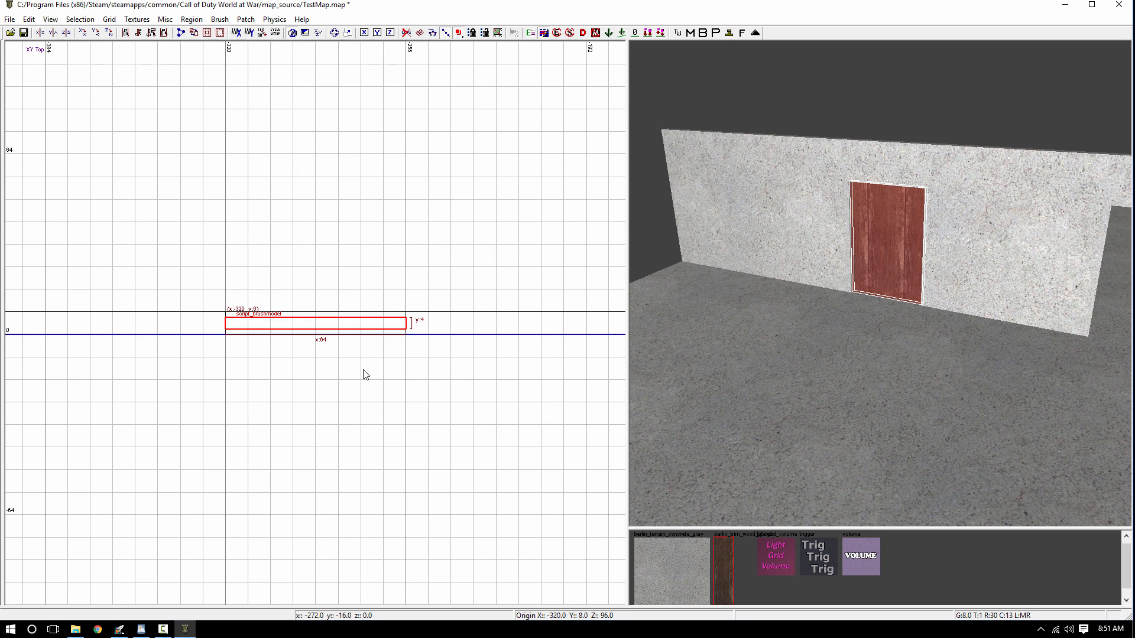
- Duplicate the door brush and place the copy in the second doorway at x -128, y 6
scroll(363, 374, down, 2)
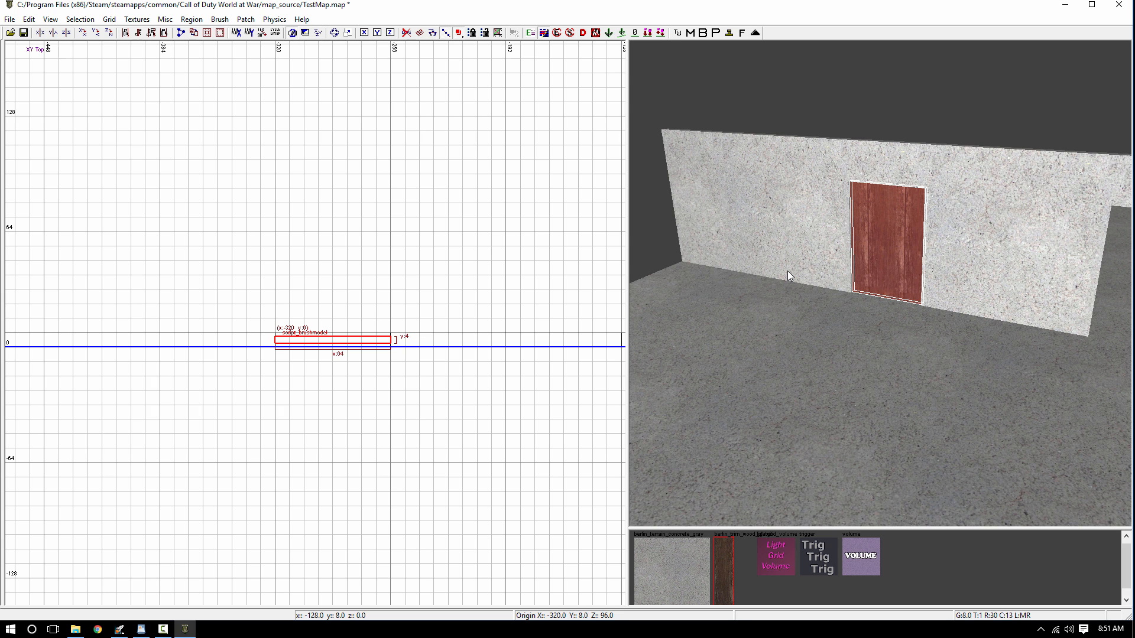
right_drag(969, 306, 1029, 306)
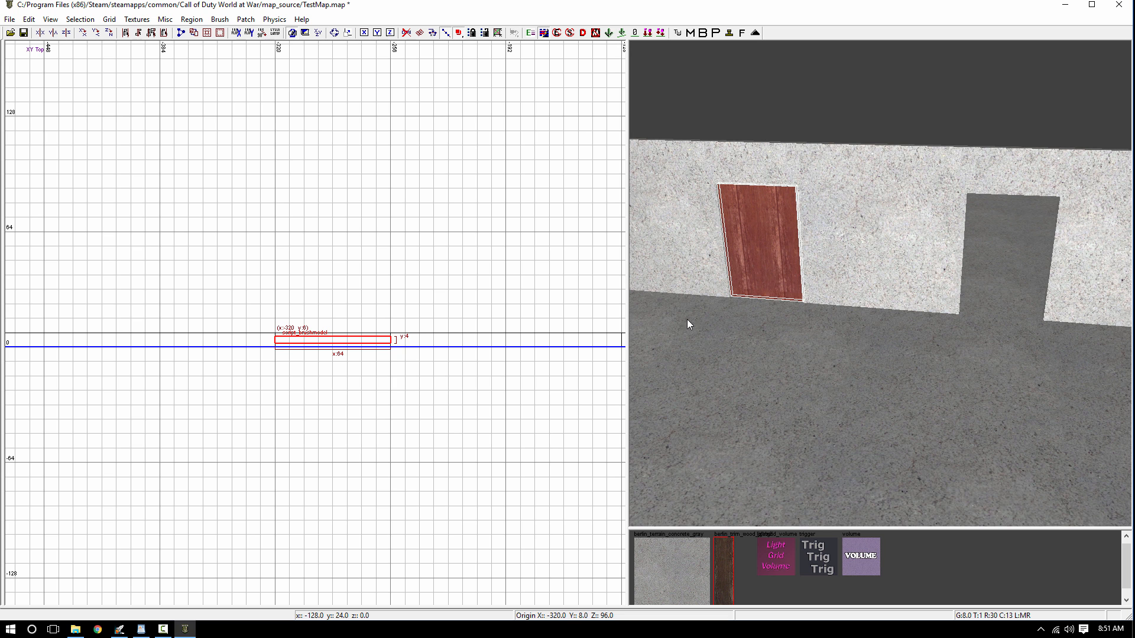
scroll(558, 342, down, 1)
right_drag(539, 338, 268, 237)
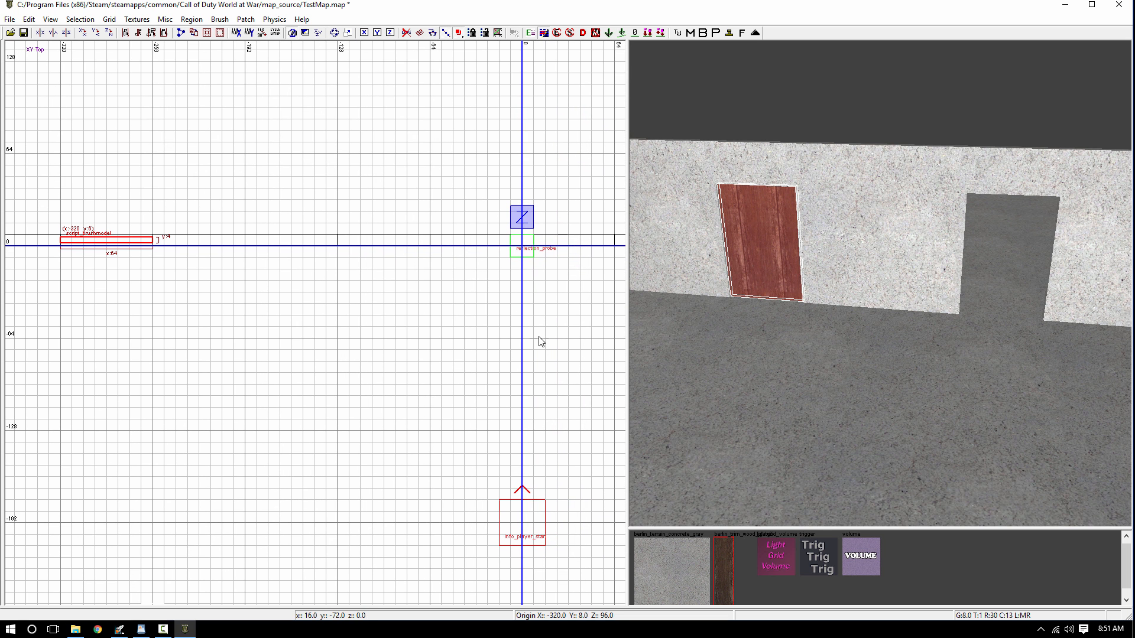
scroll(473, 314, down, 1)
right_drag(466, 314, 450, 311)
key(space)
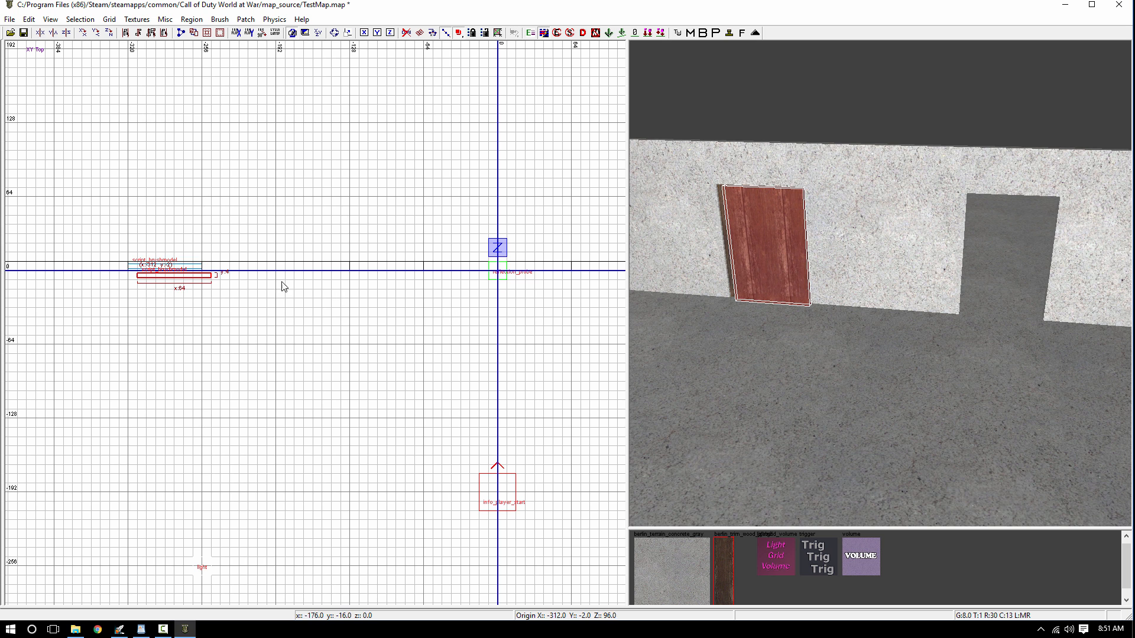
drag(233, 276, 446, 267)
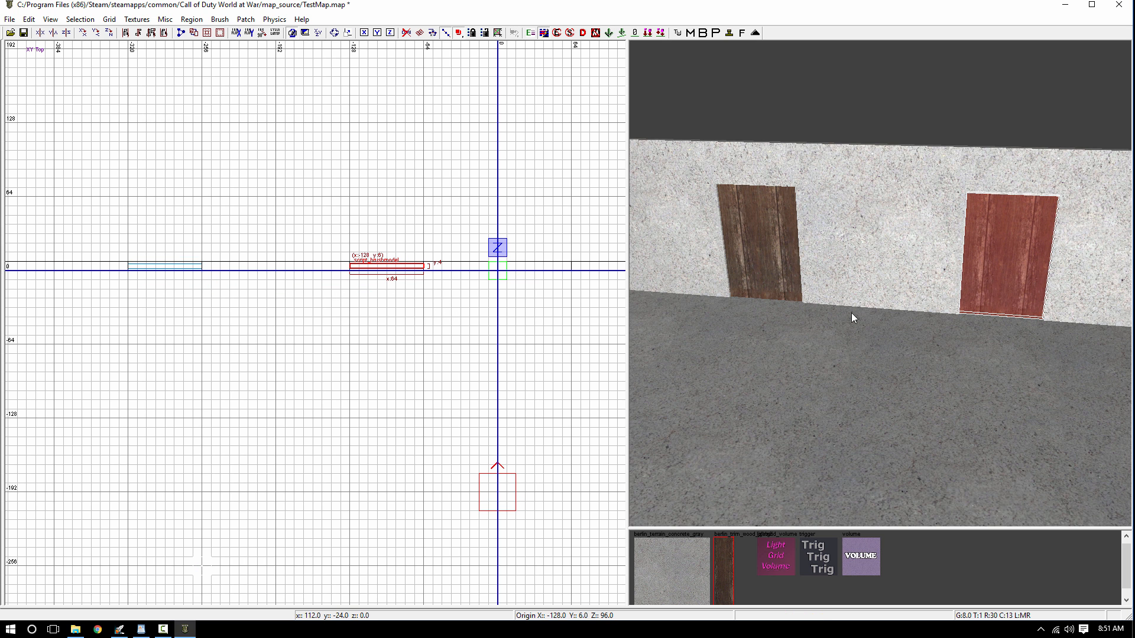
- Delete the duplicated doors, keeping only the original one in the first doorway
right_drag(852, 318, 975, 318)
key(space)
key(BackSpace)
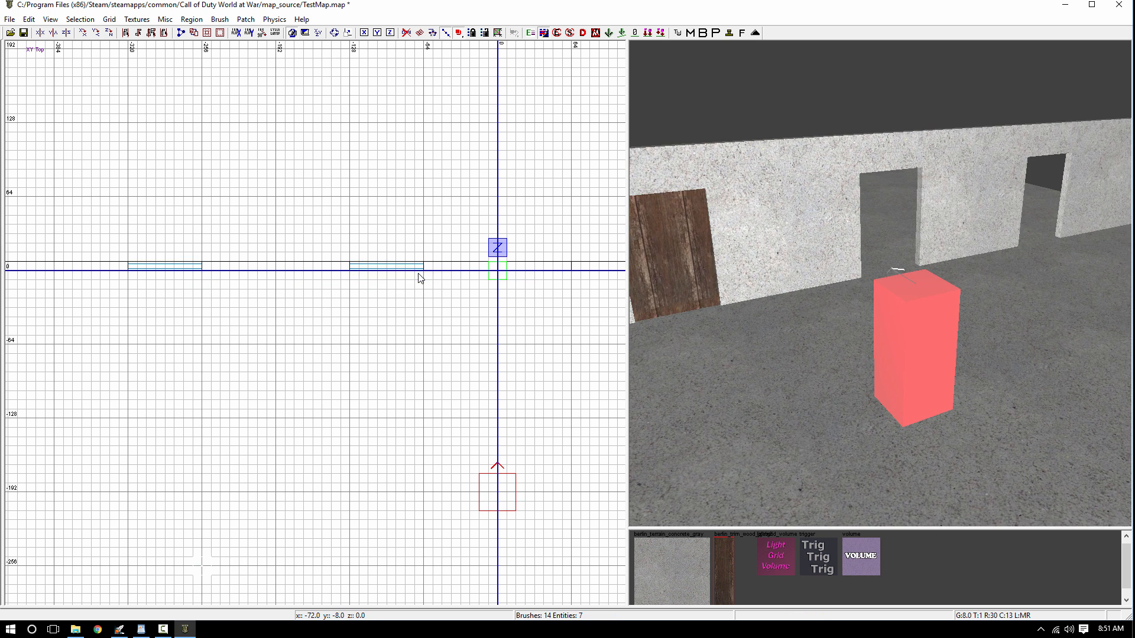
shift+click(661, 268)
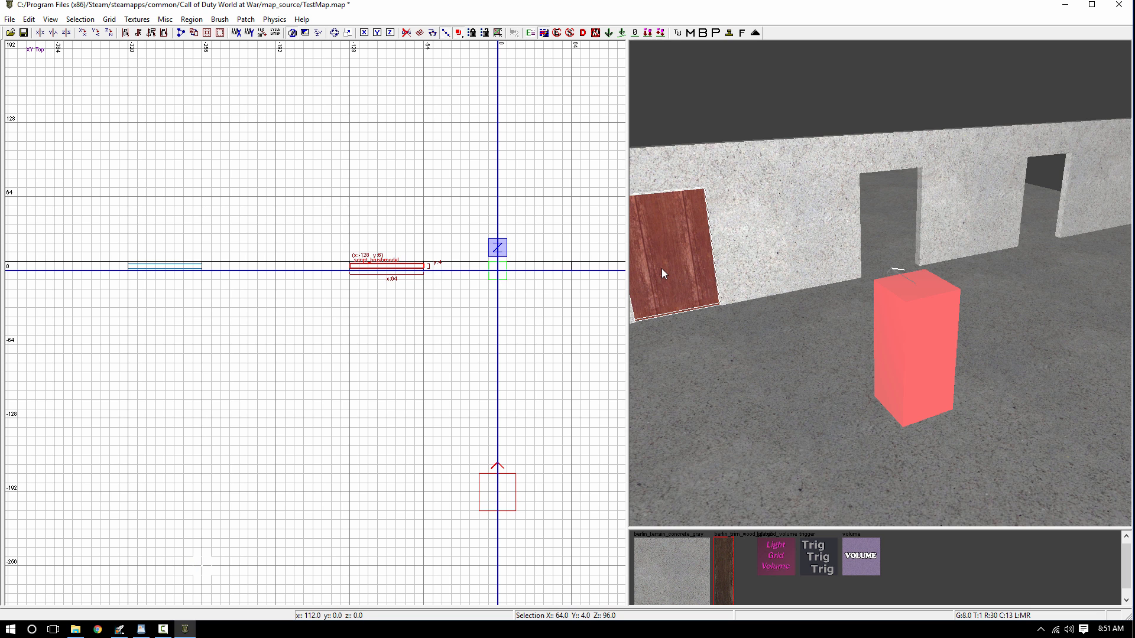
key(BackSpace)
- Enable the DYNAMICPATH flag in the entity properties of the door in the first doorway
right_drag(694, 277, 700, 278)
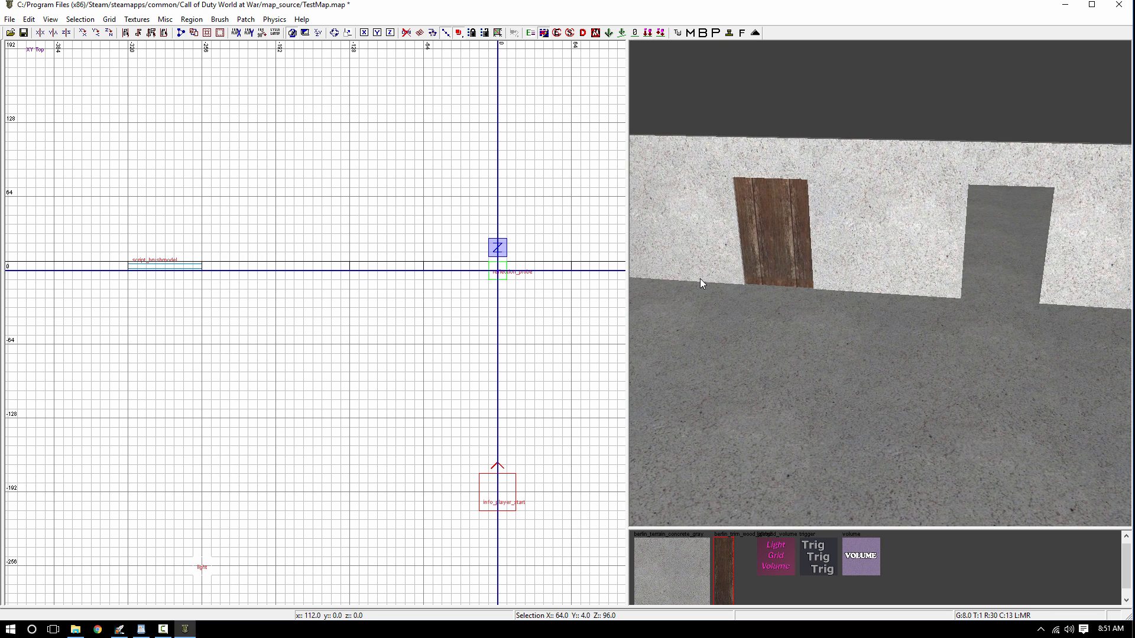
key(Escape)
shift+click(771, 242)
key(n)
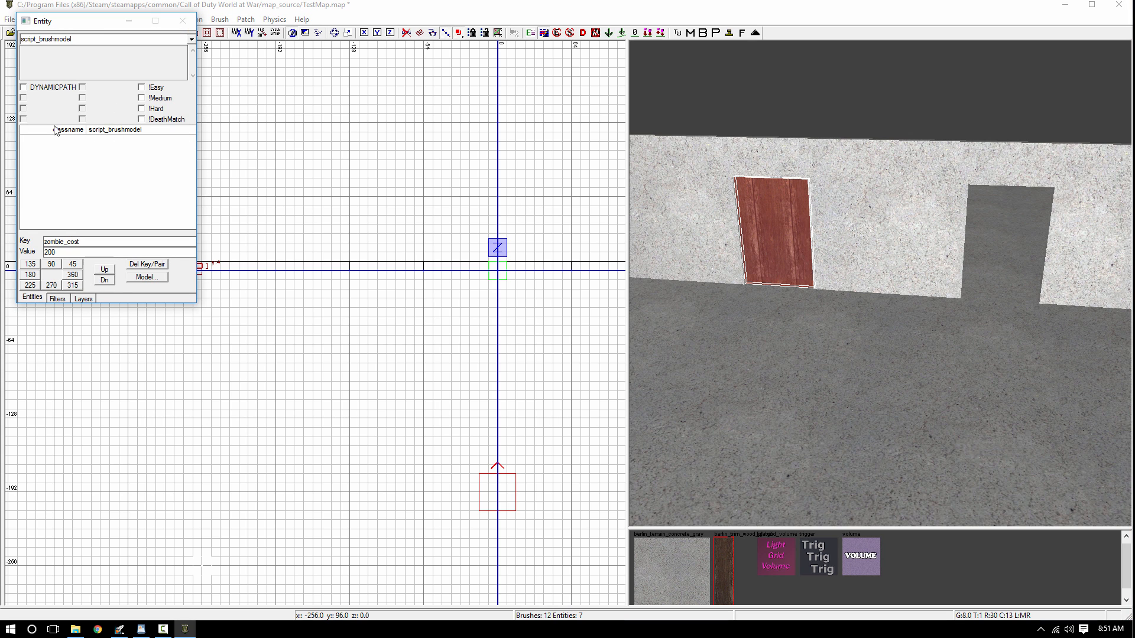
click(24, 87)
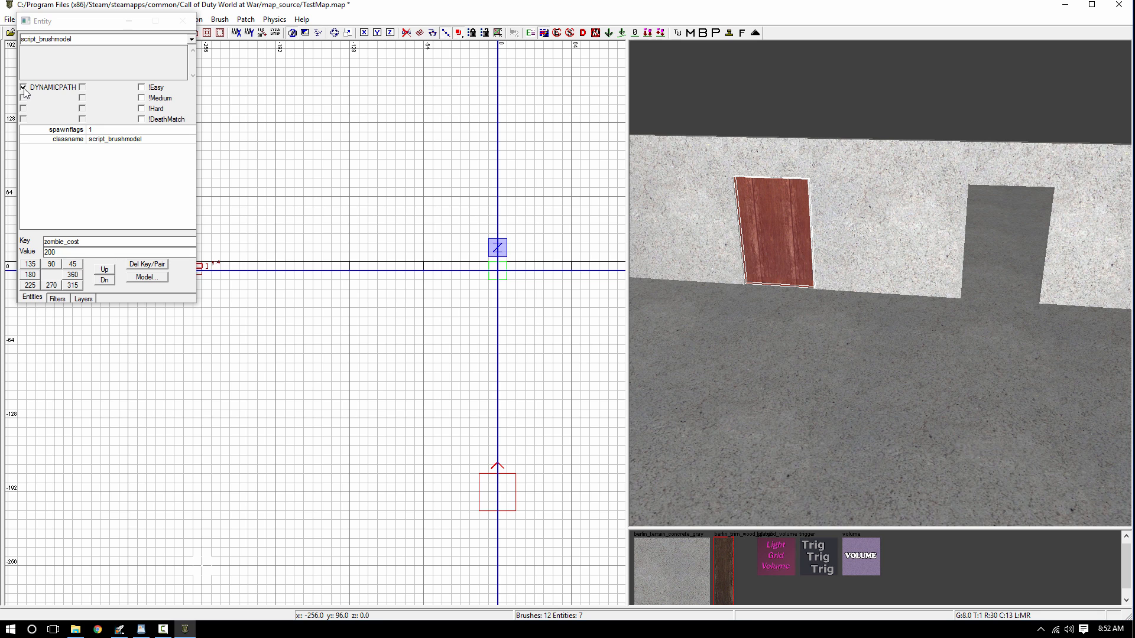
- Add a targetname key with the value auto1 to the door entity
click(26, 231)
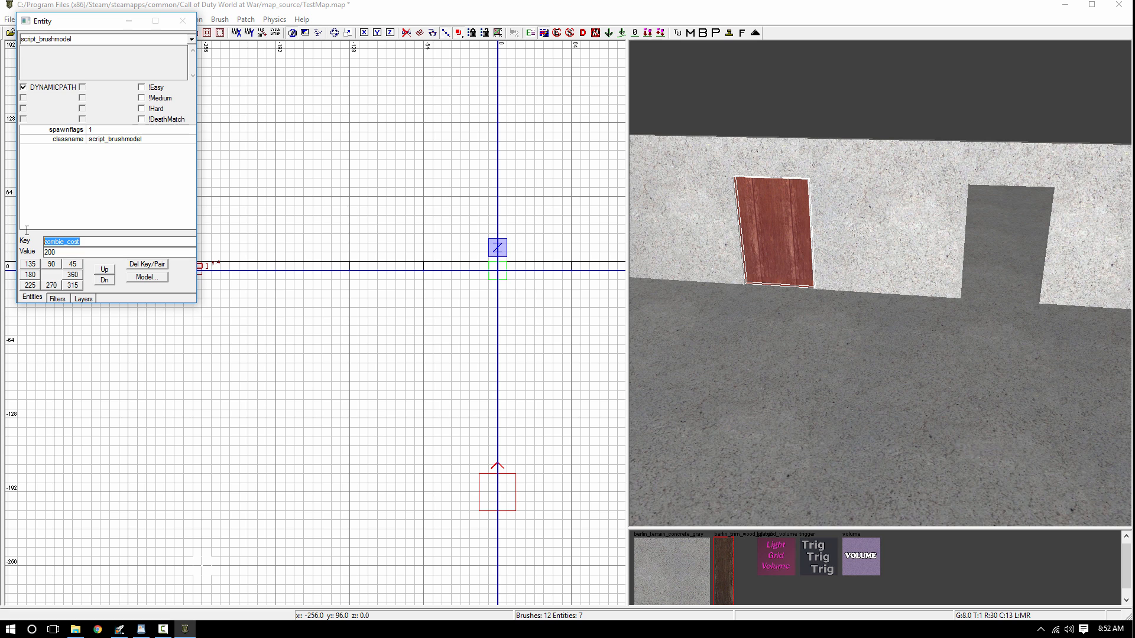
text(targetname)
key(Tab)
text(auto)
text(1)
key(Return)
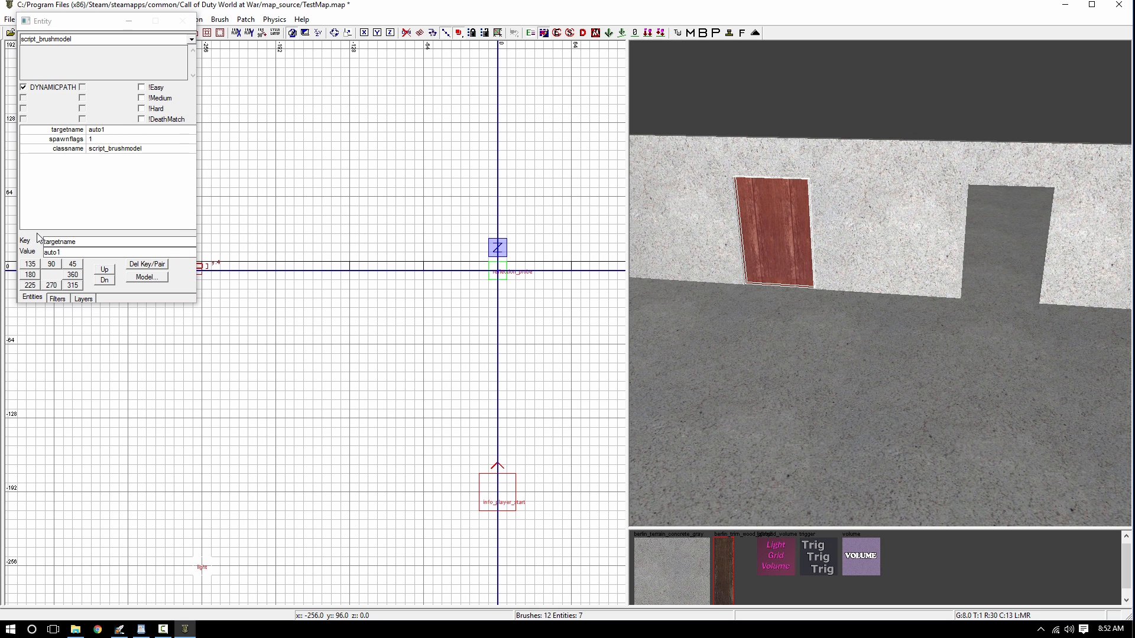
- Add a script_vector key with the value 100 0 0 to the auto1 door
drag(80, 243, 8, 246)
text(script_)
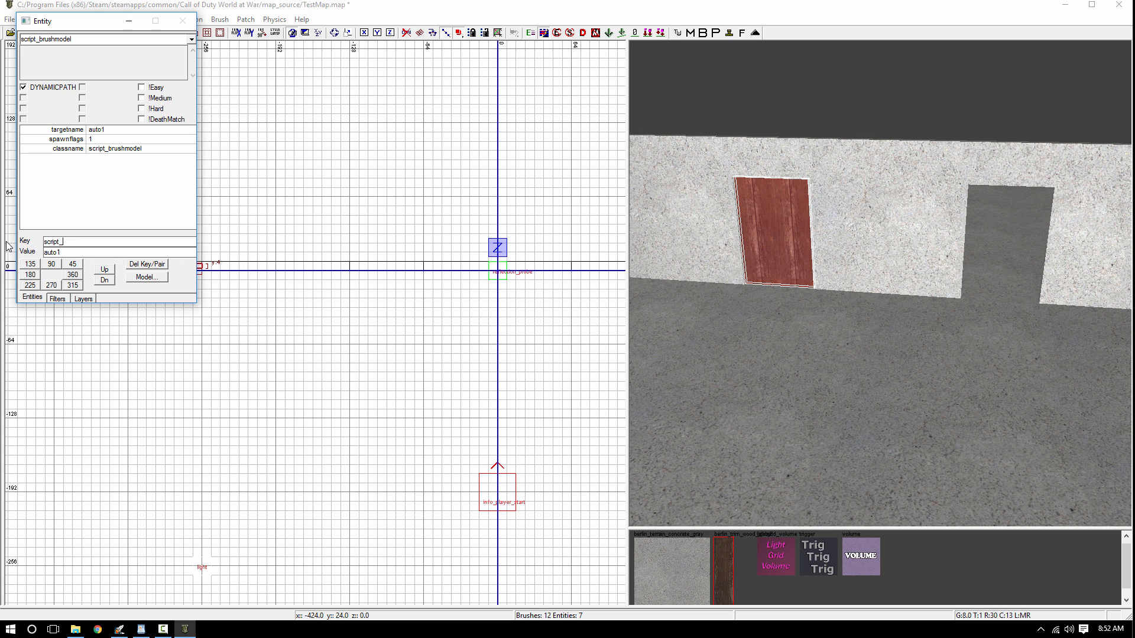
text(vector)
text(100)
text( 0 0)
key(Return)
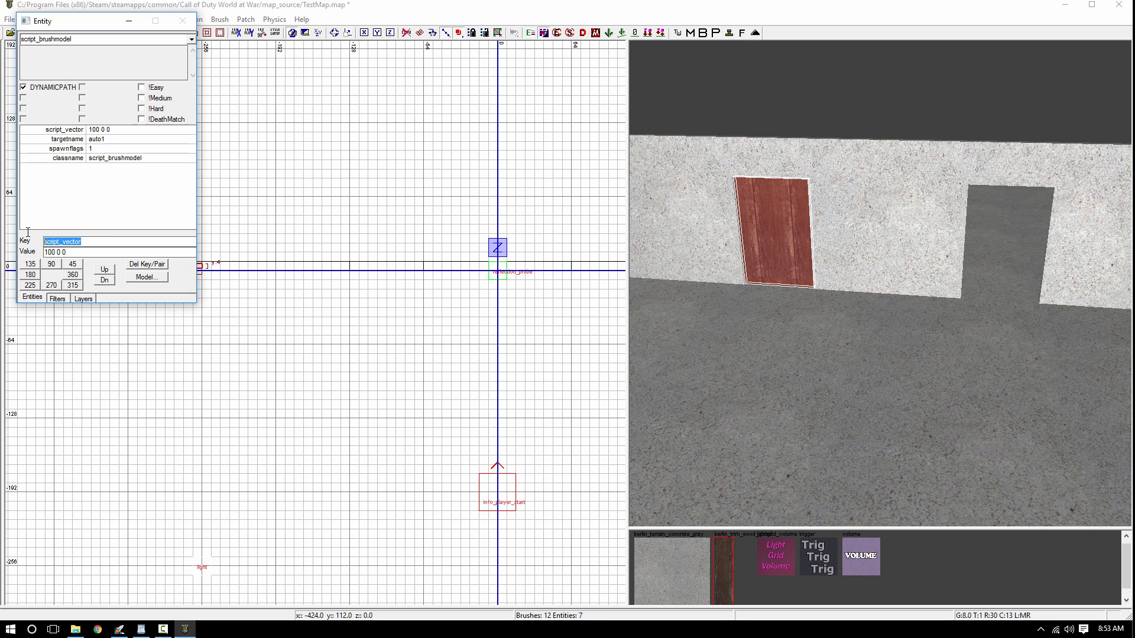
- Enter a spawnflags key with the value 1 for the auto1 door
text(spawnflags)
key(Tab)
text(1)
click(667, 341)
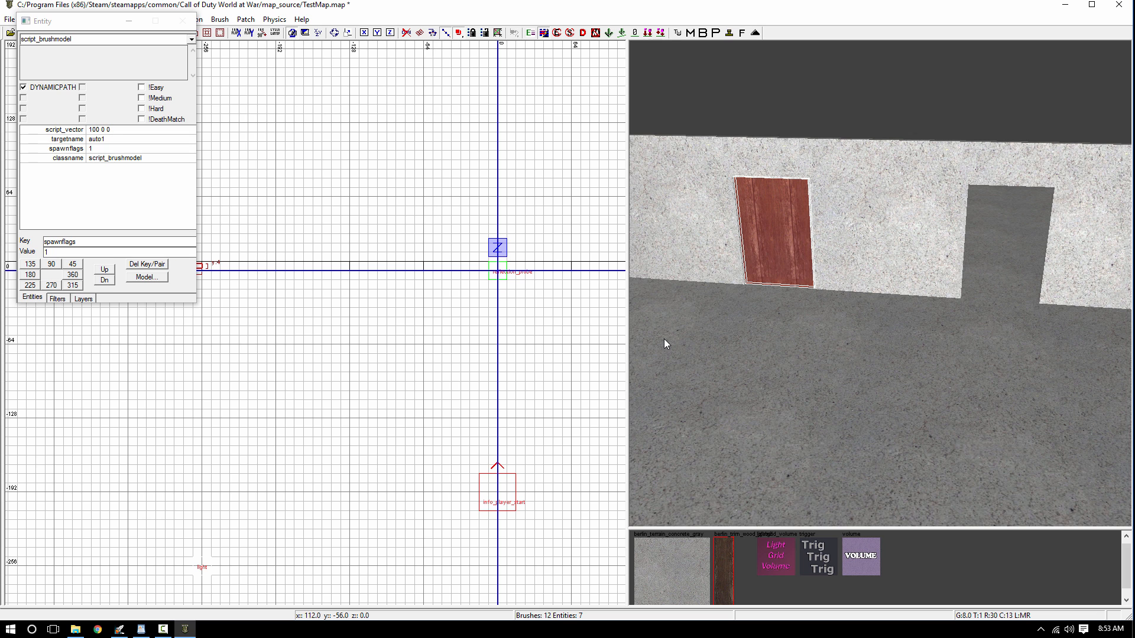
- Duplicate the configured door and fit the copy into the second doorway at x -128, y 6
right_drag(707, 331, 754, 331)
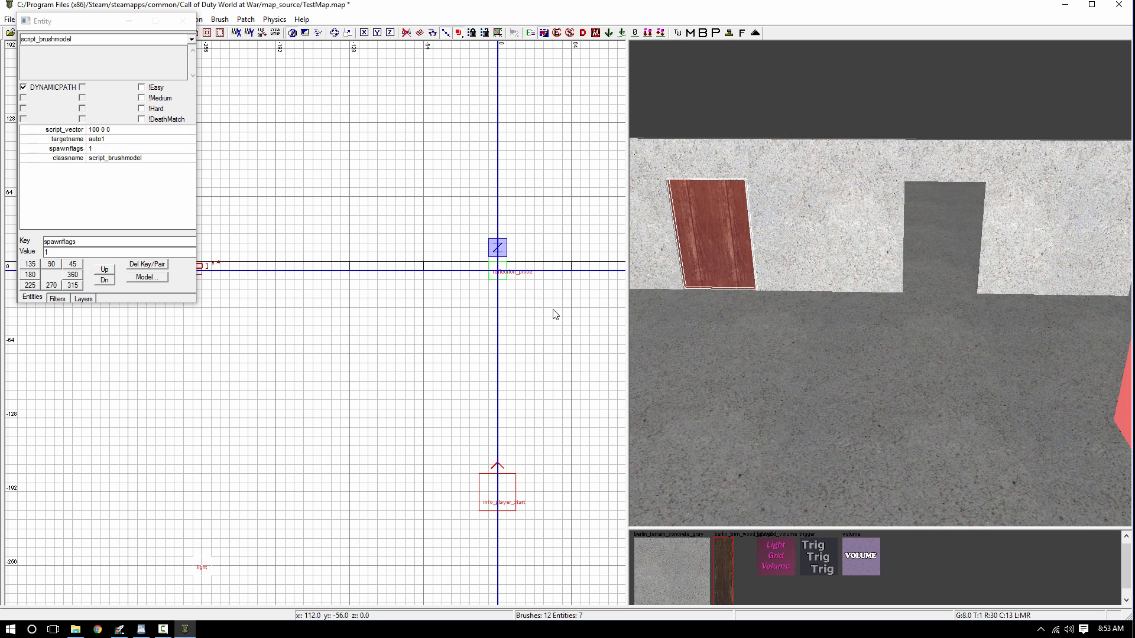
scroll(365, 298, down, 1)
key(n)
right_drag(365, 298, 332, 296)
key(space)
drag(202, 277, 376, 271)
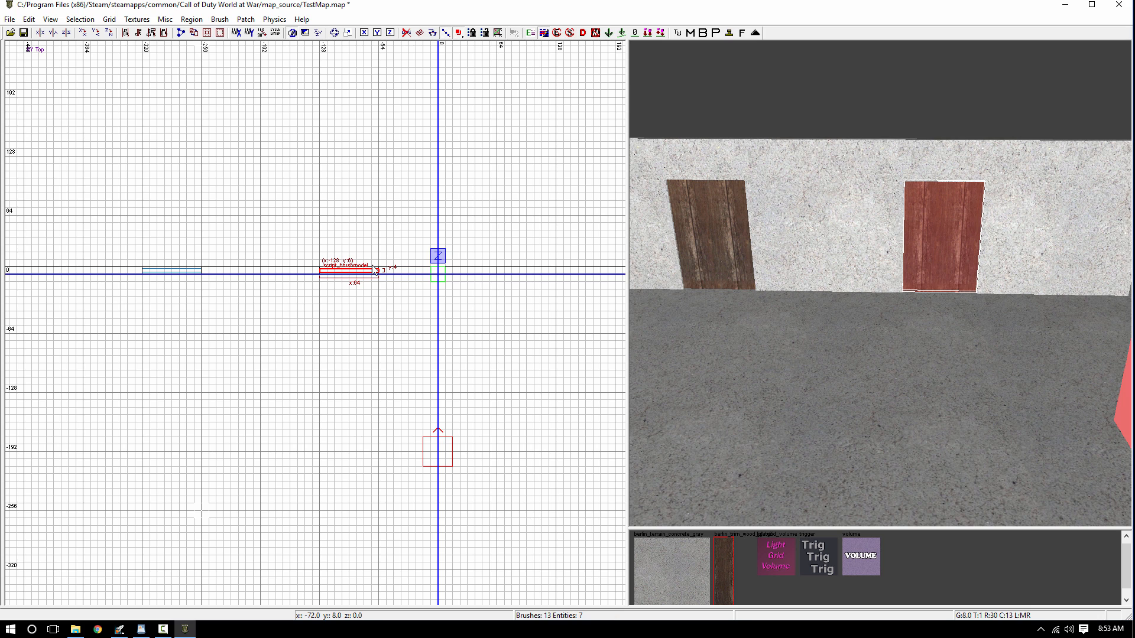
- Set the script_vector of the door in the second doorway to -100 0 0
key(n)
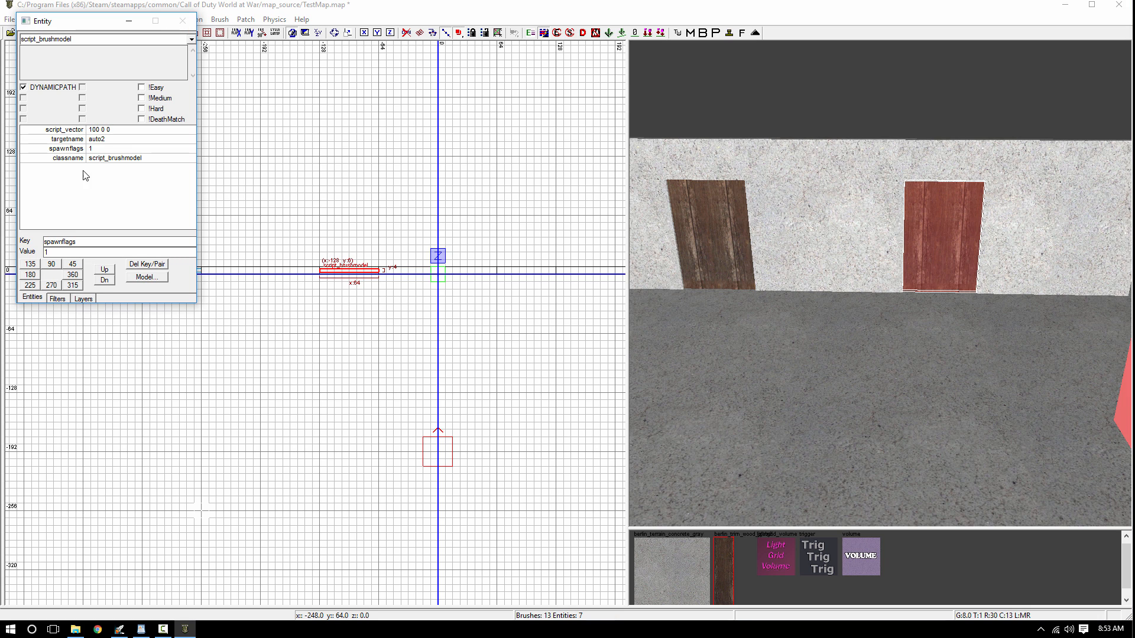
click(96, 139)
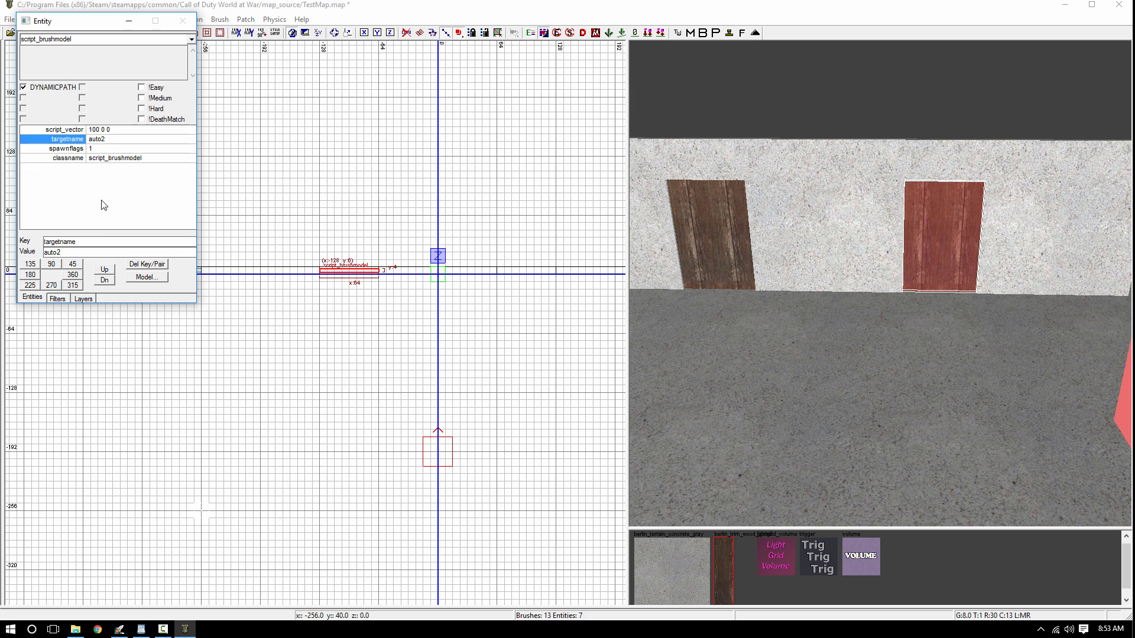
click(106, 130)
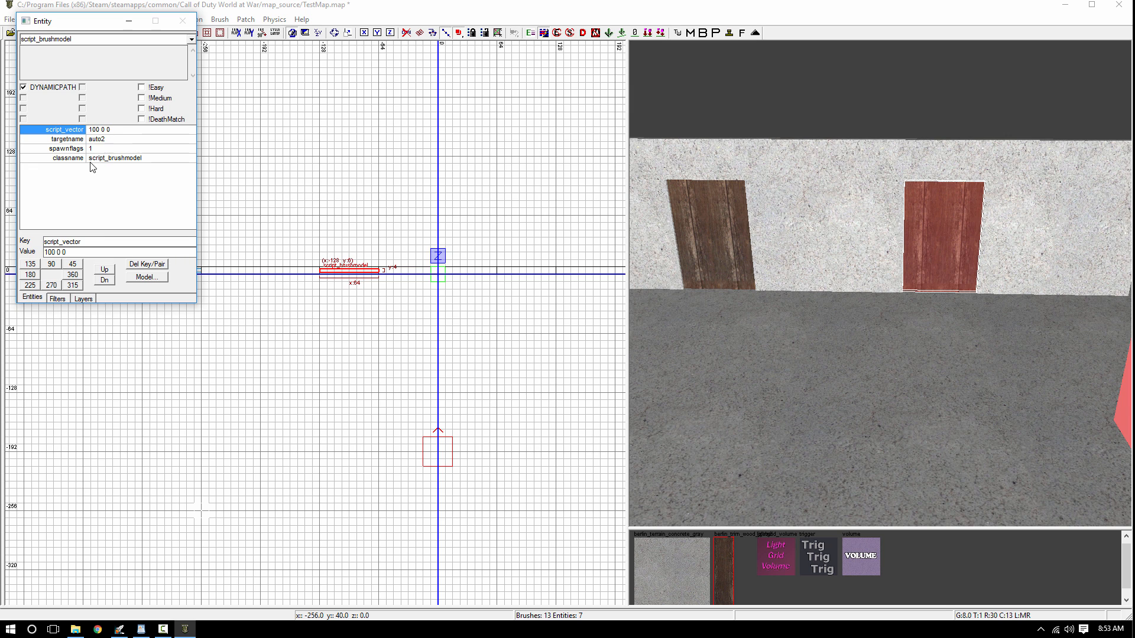
click(48, 252)
key(Return)
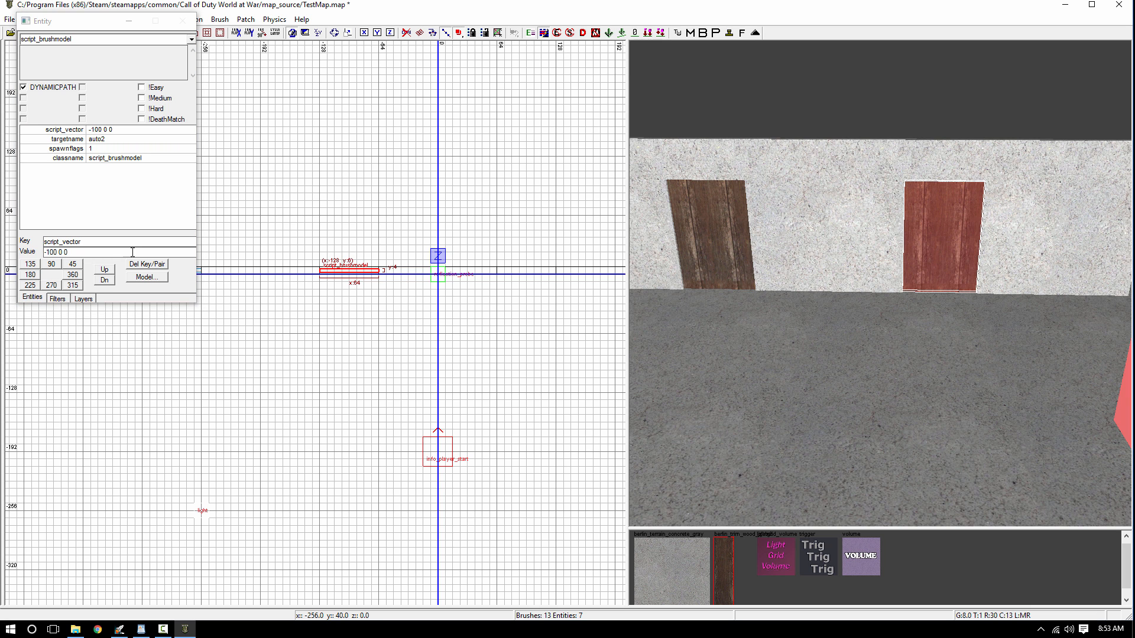
- Duplicate the second door and fit the copy into the third doorway at x 64, y 6
right_drag(821, 337, 846, 338)
key(space)
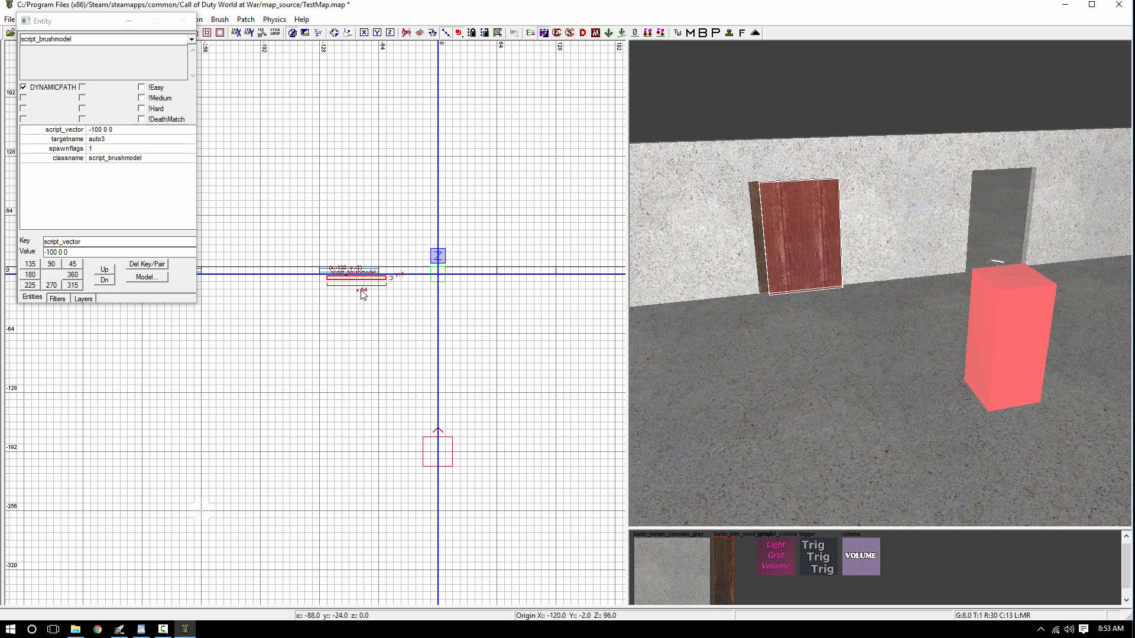
drag(364, 283, 535, 275)
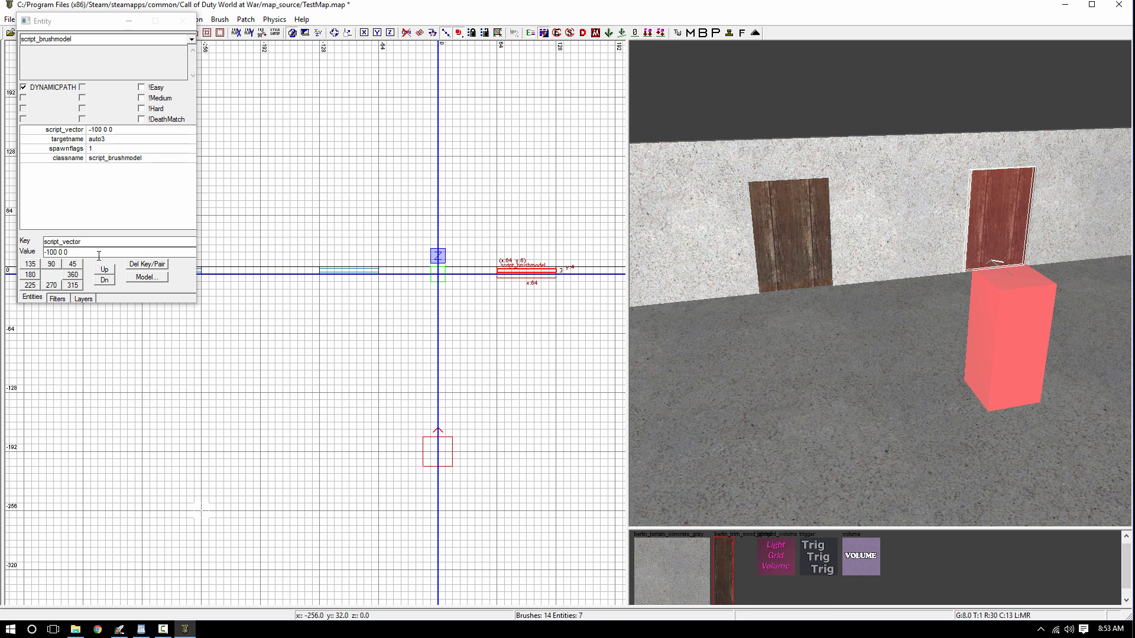
- Set the script_vector of the door in the third doorway to 0 0 100
drag(98, 253, 12, 253)
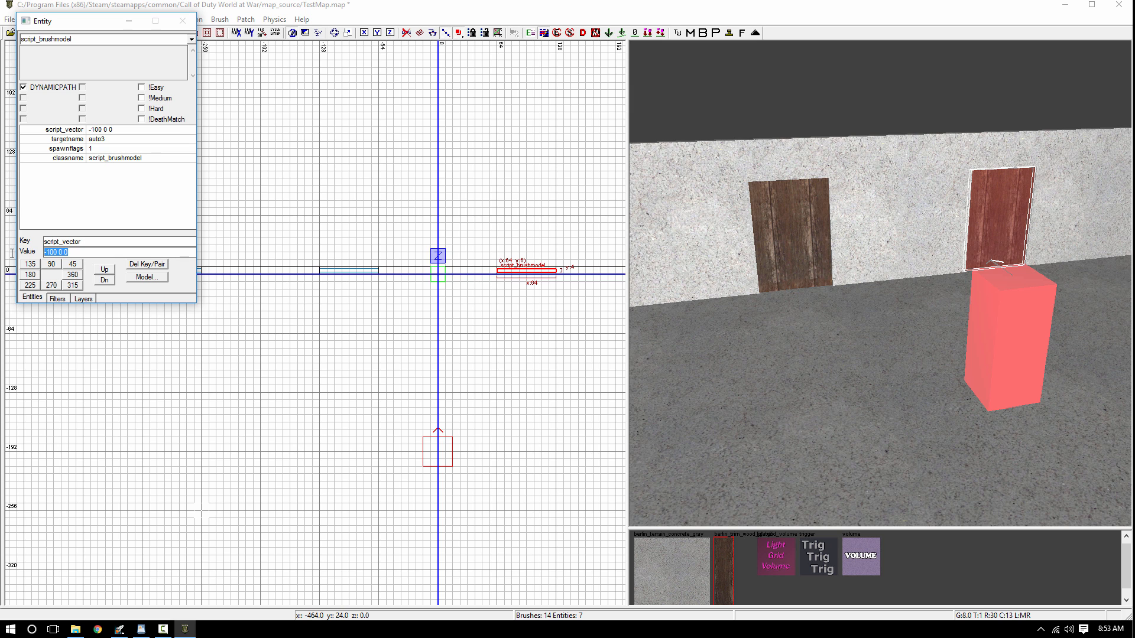
text(0 0 100)
key(Return)
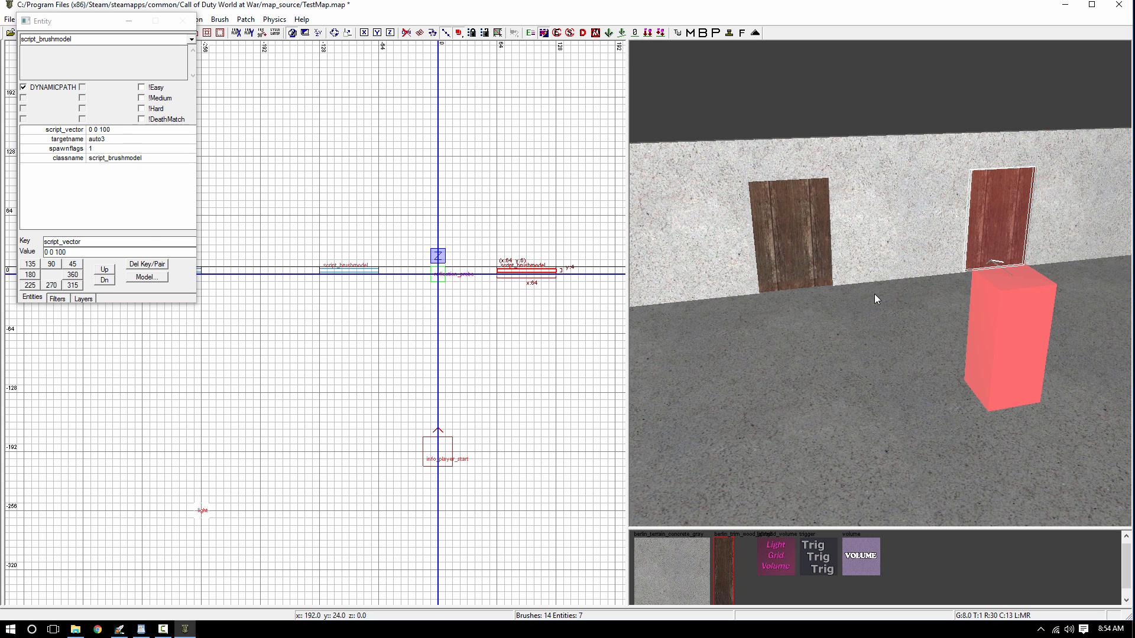
- Select the door in the second doorway to review its entity properties
mouse_move(874, 294)
right_down()
mouse_move(922, 294)
mouse_move(868, 296)
right_up()
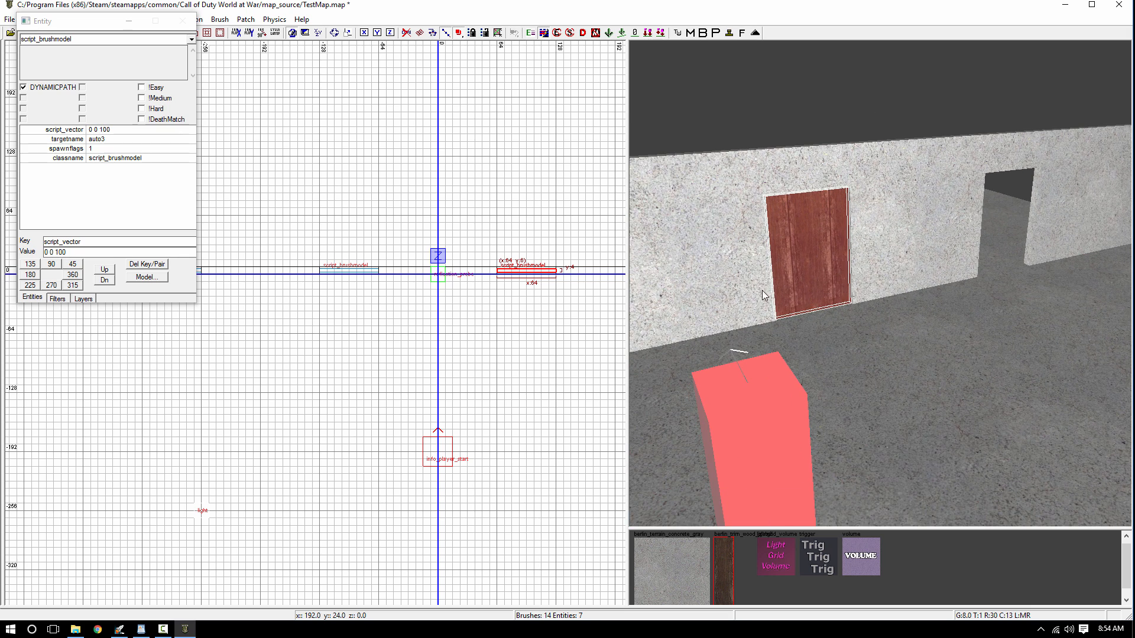
right_drag(641, 299, 693, 303)
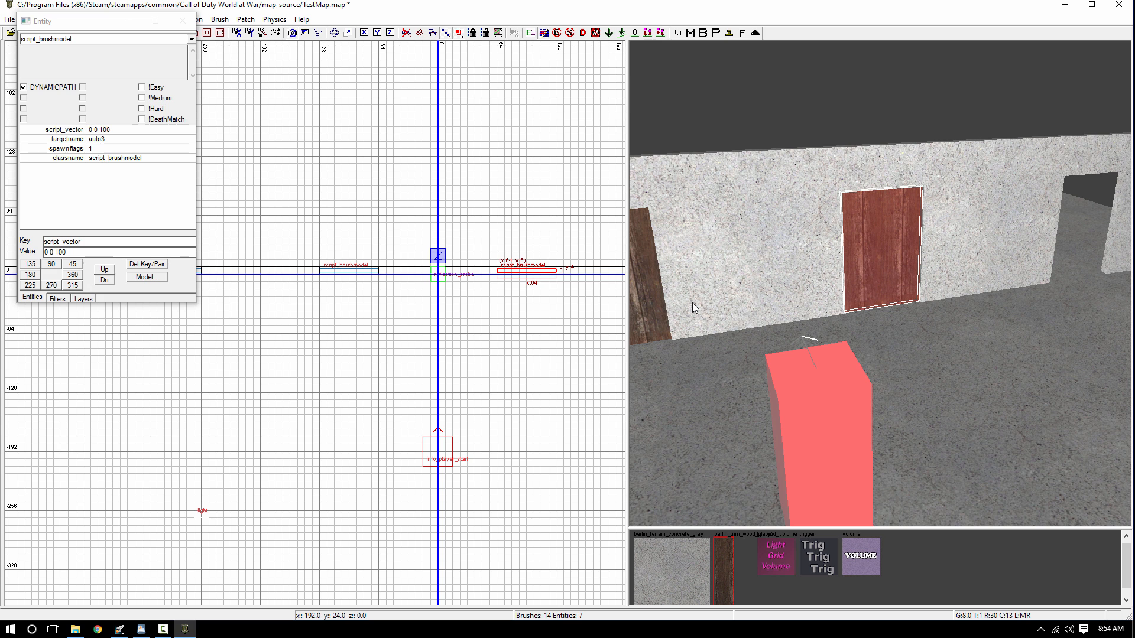
right_drag(693, 303, 670, 303)
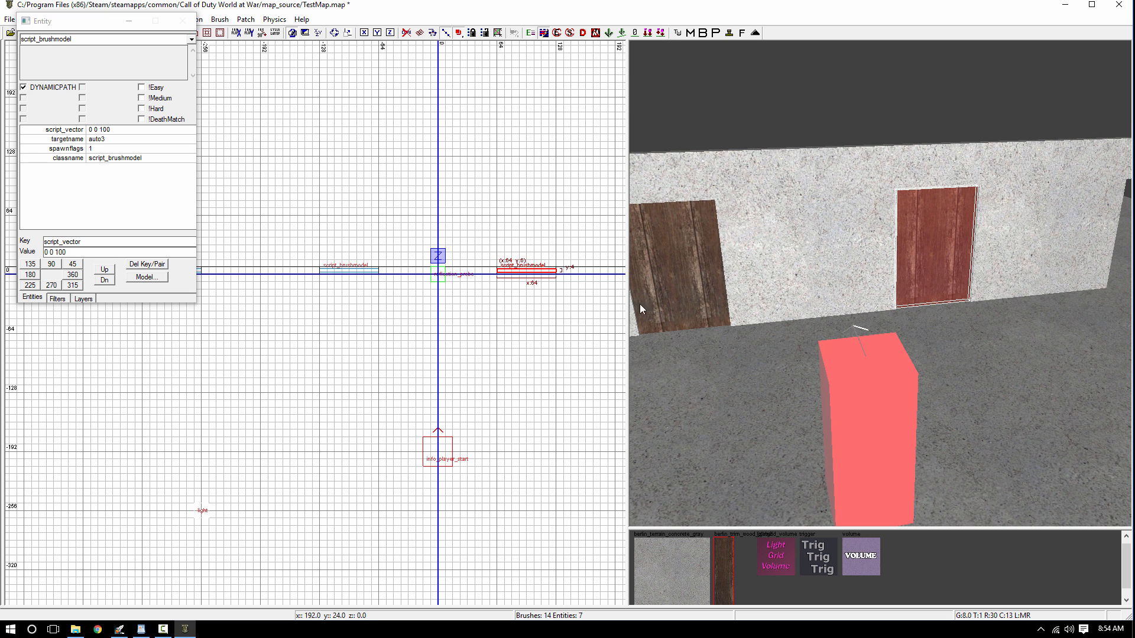
right_drag(765, 290, 775, 280)
key(Escape)
shift+click(795, 275)
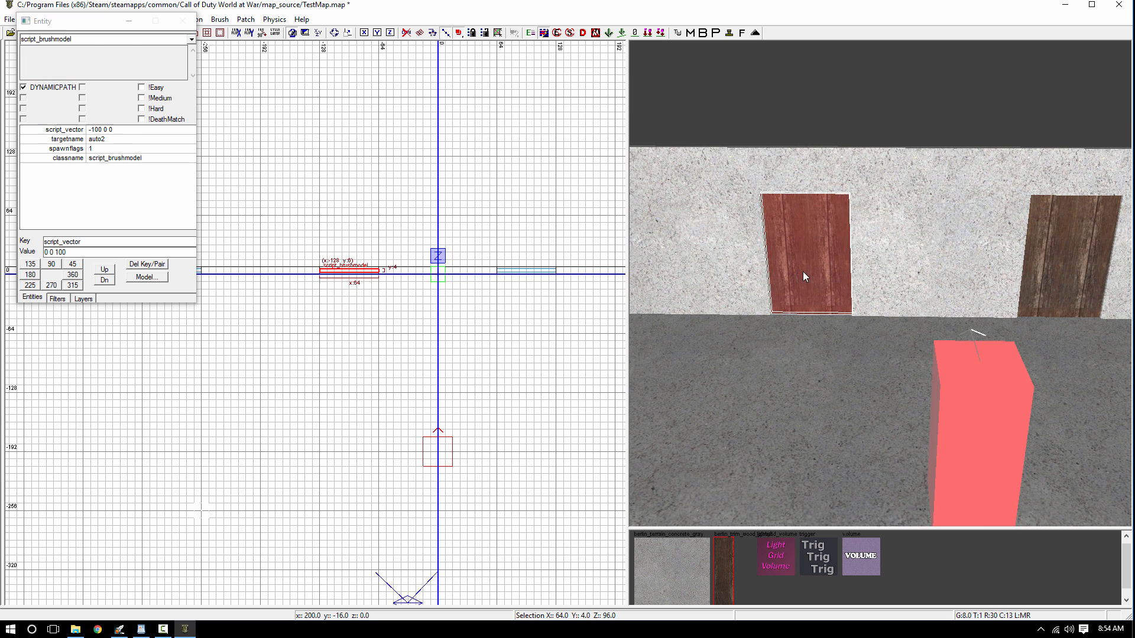
- Duplicate the door in the third doorway and fit the copy into the fourth doorway at x 256, y 6
right_drag(709, 244, 820, 251)
key(Escape)
shift+click(815, 241)
key(Escape)
right_drag(836, 254, 862, 243)
shift+click(862, 243)
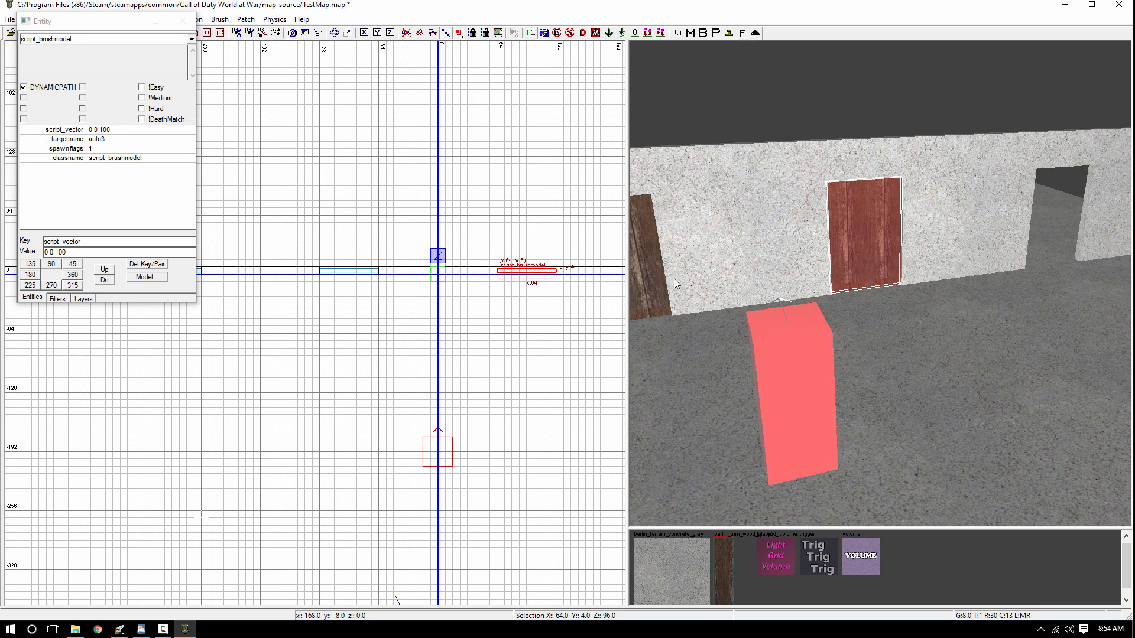
right_drag(678, 279, 692, 274)
key(space)
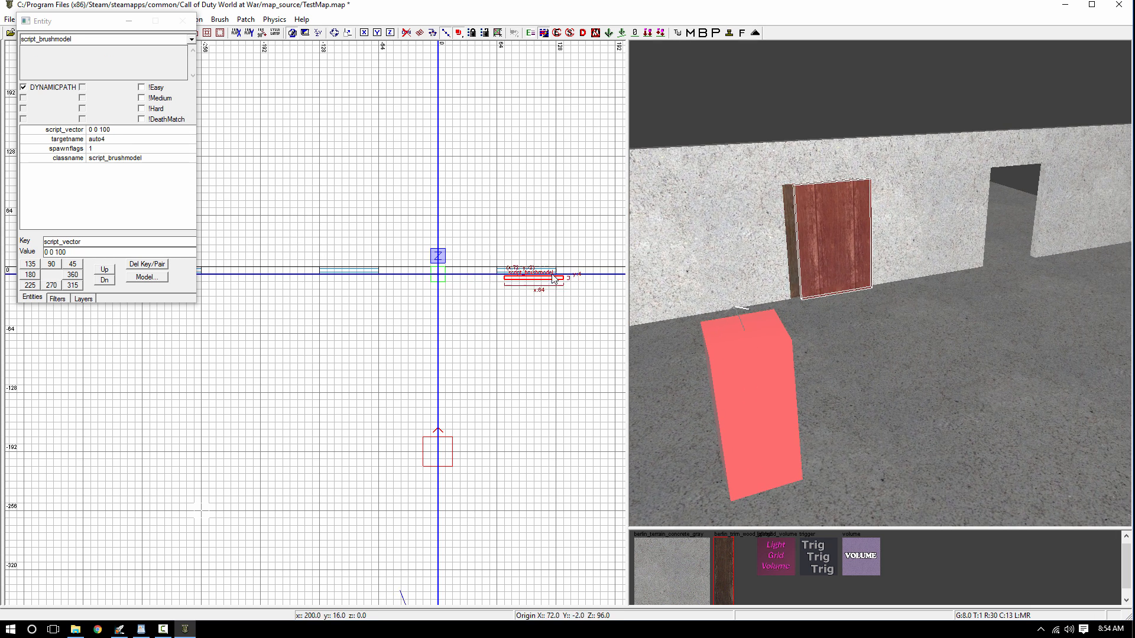
right_drag(535, 283, 378, 288)
drag(401, 287, 561, 278)
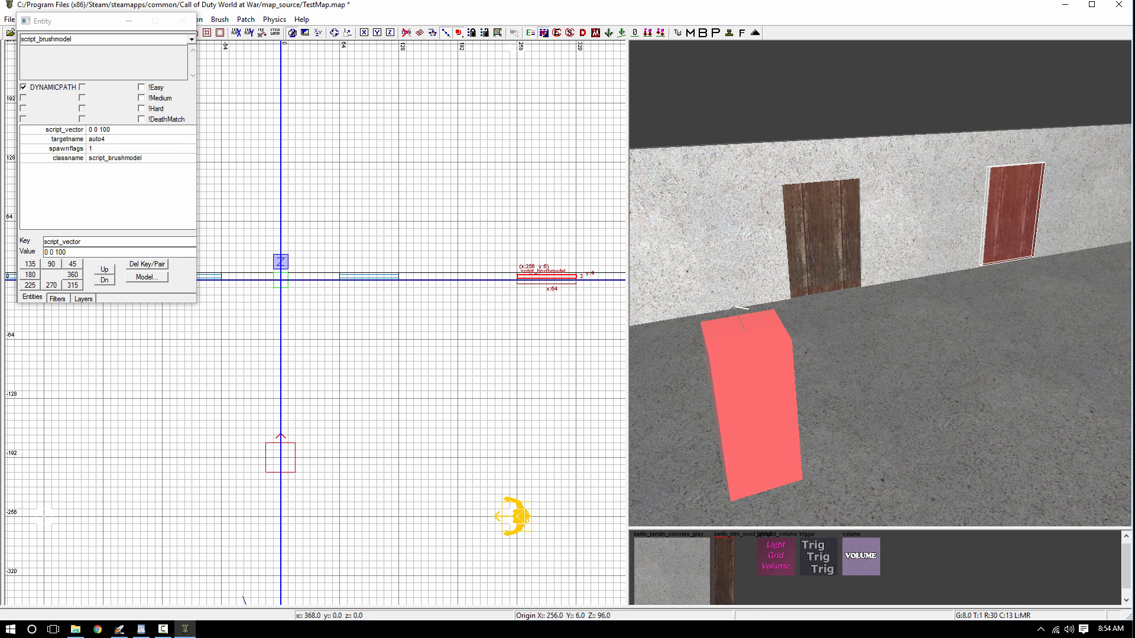
- Set the script_vector of the door in the fourth doorway to 0 0 -100
right_drag(680, 284, 854, 272)
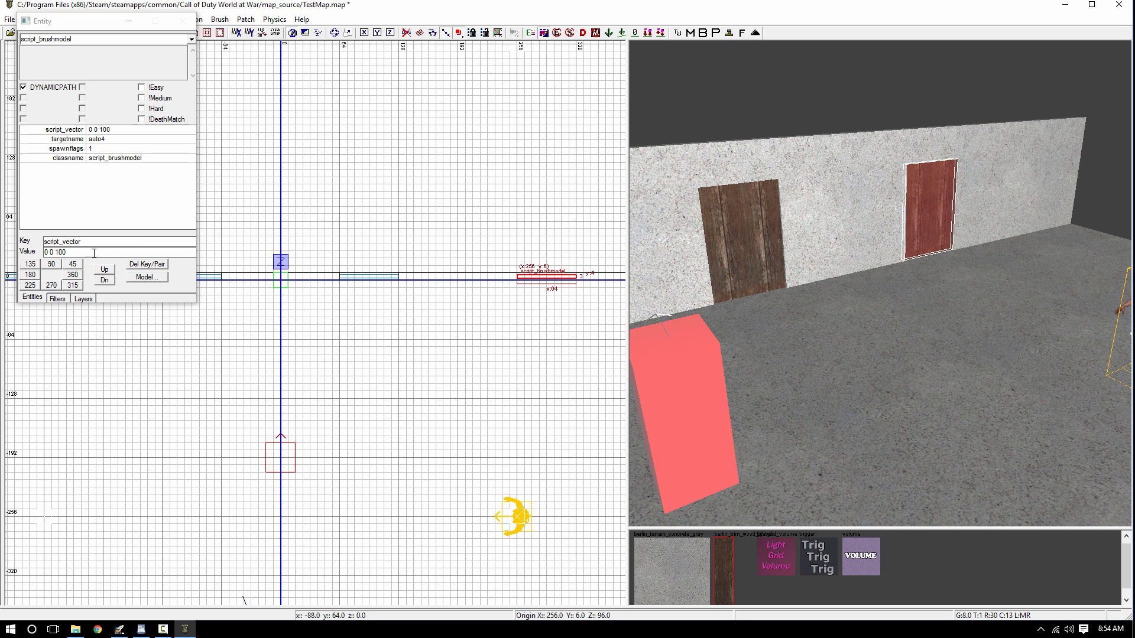
click(56, 252)
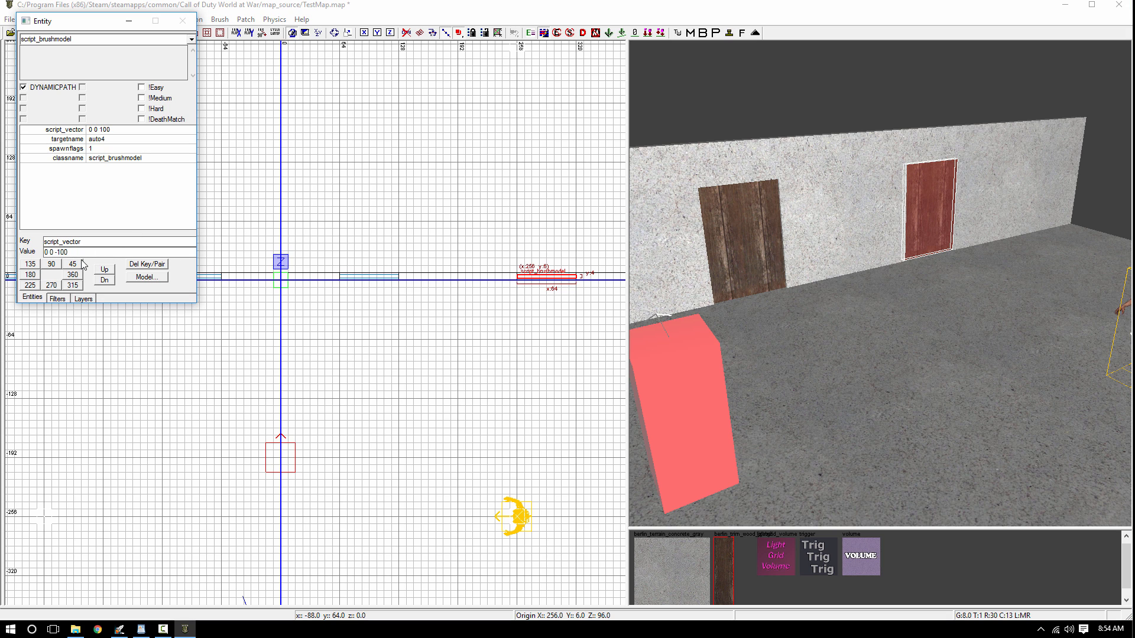
key(Return)
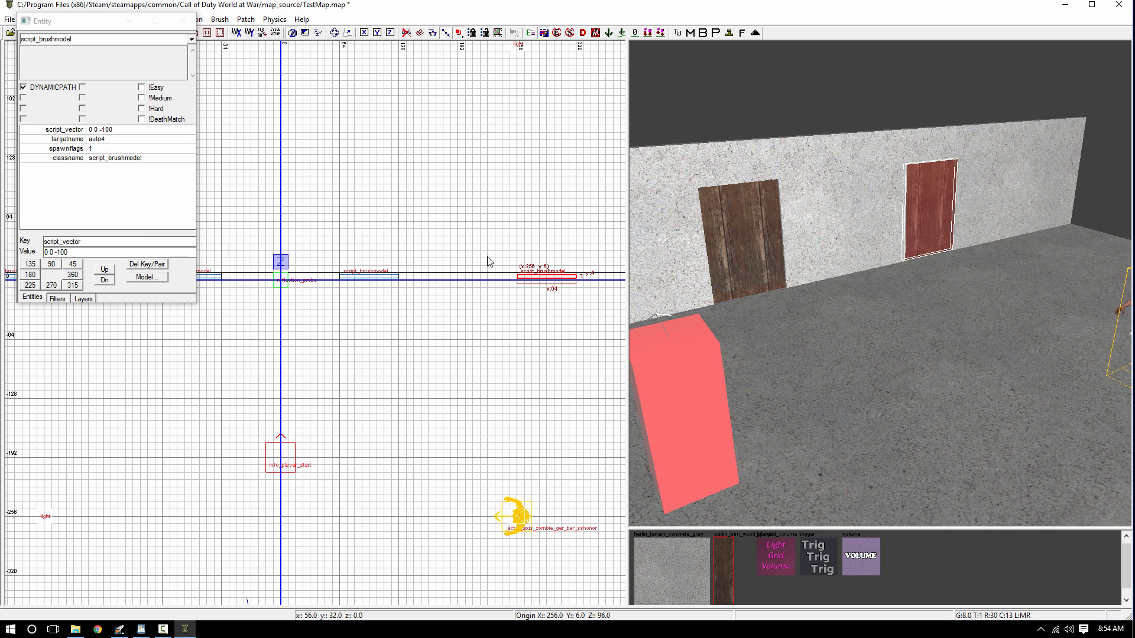
- Select the doors one after another, from the fourth doorway back to the first, to review their entity properties
key(Escape)
shift+click(944, 225)
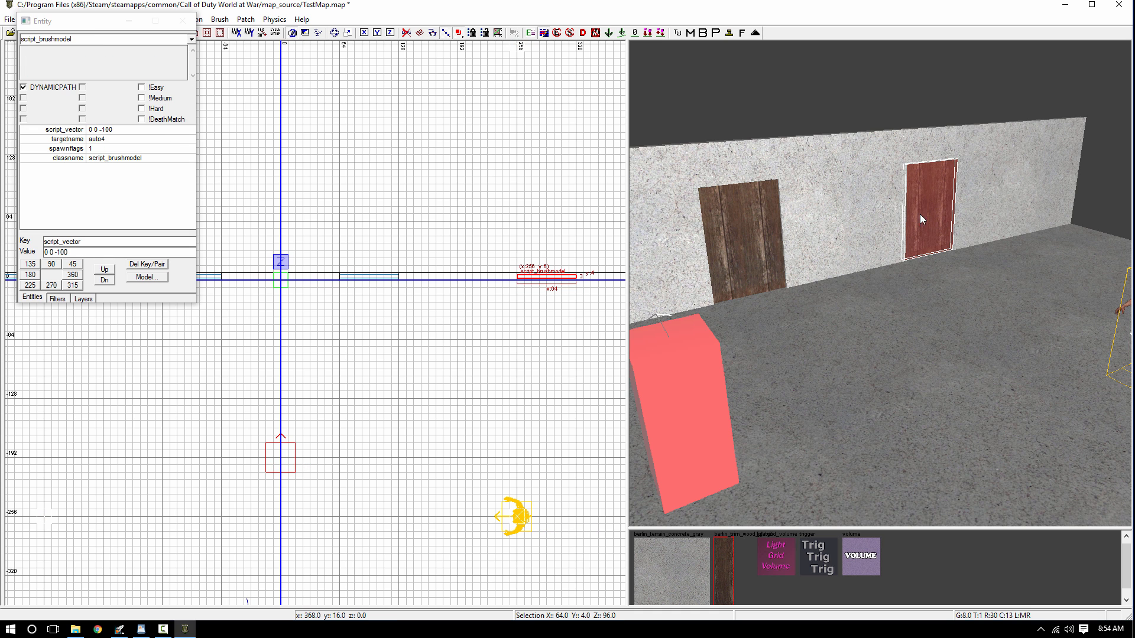
key(Escape)
shift+click(768, 242)
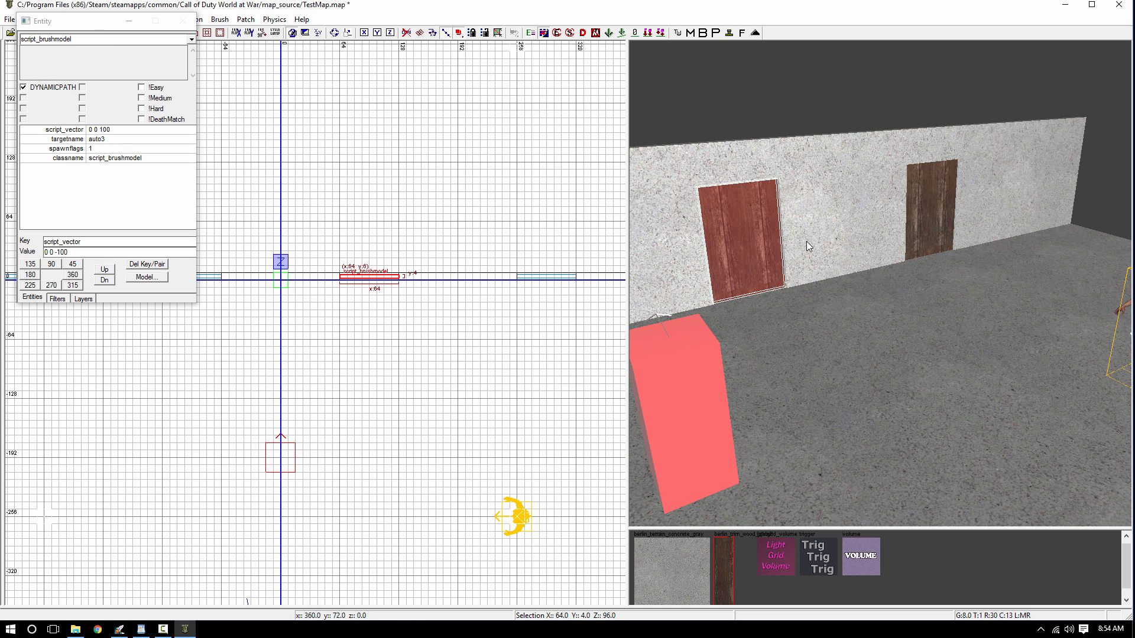
mouse_move(808, 246)
right_down()
mouse_move(750, 239)
mouse_move(780, 250)
right_up()
key(Escape)
shift+click(753, 243)
key(Escape)
shift+click(710, 235)
key(Escape)
- Create a trigger_use entity over the door in the first doorway
right_drag(236, 309, 388, 316)
key(n)
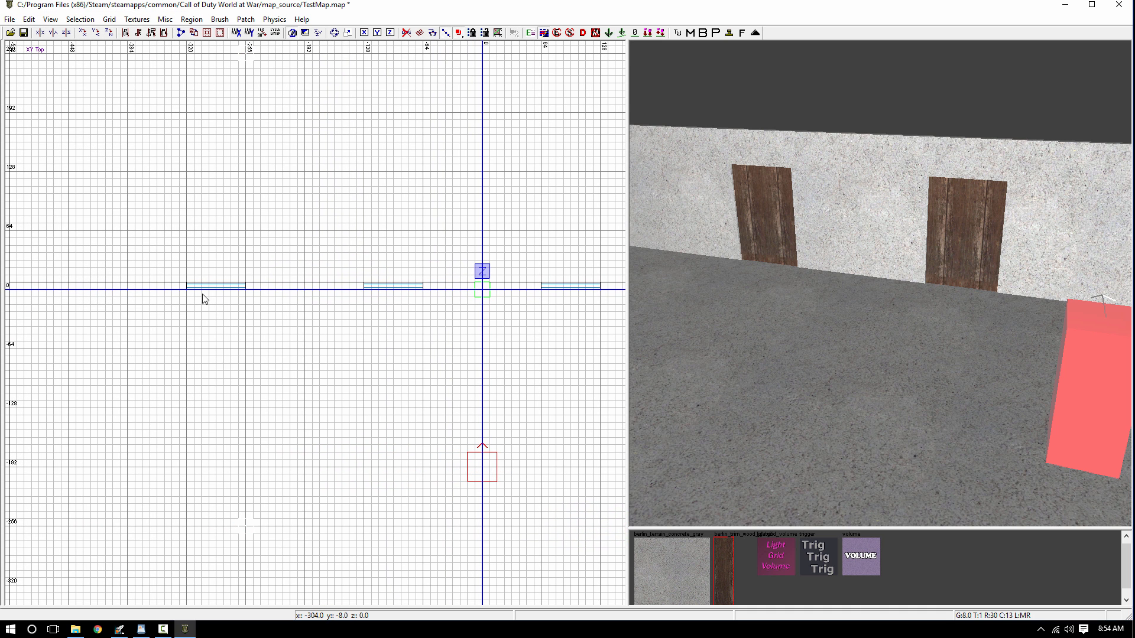
right_click(205, 299)
mouse_move(258, 573)
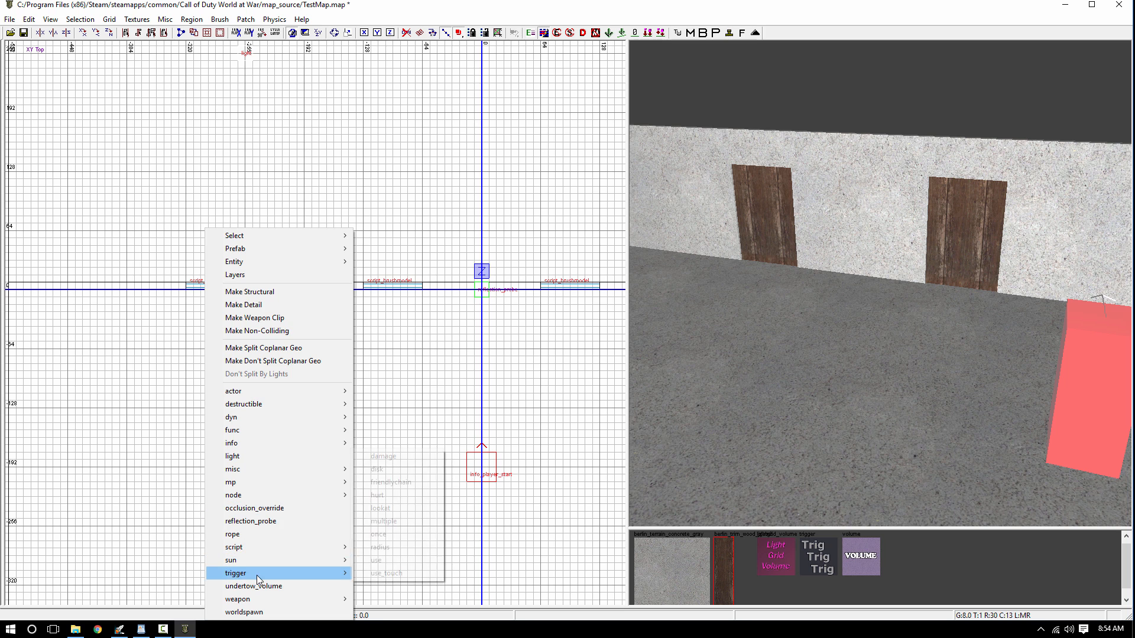
click(384, 572)
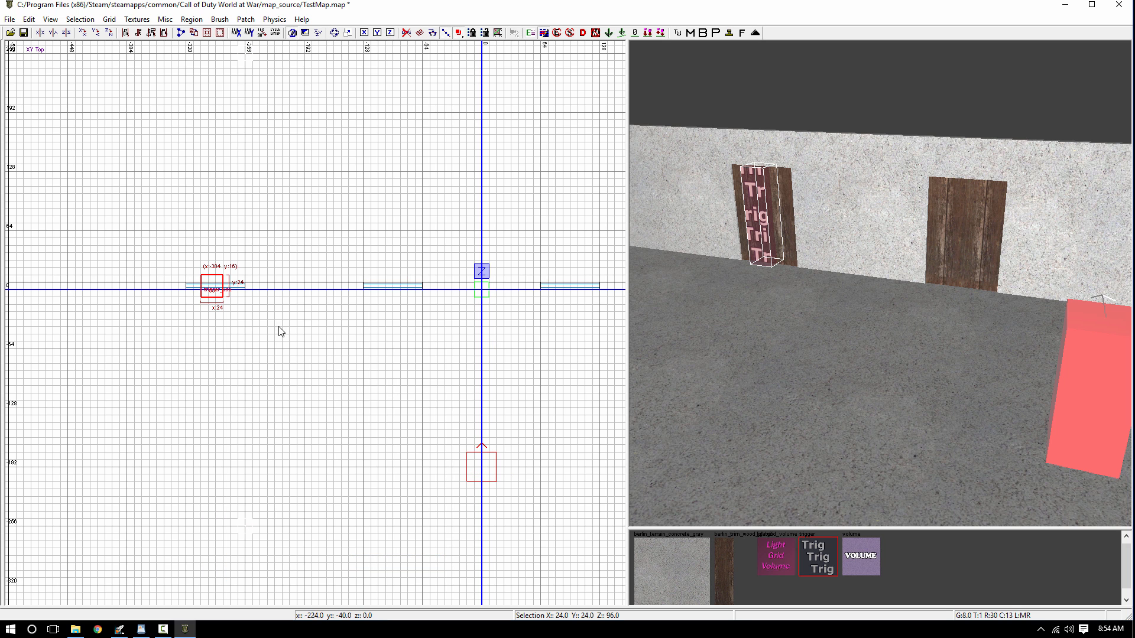
- Resize the first door's trigger in the front view to 48 units wide and 32 high, starting at x -312 with its upper edge at 64
key(ctrl+Tab)
drag(312, 382, 313, 363)
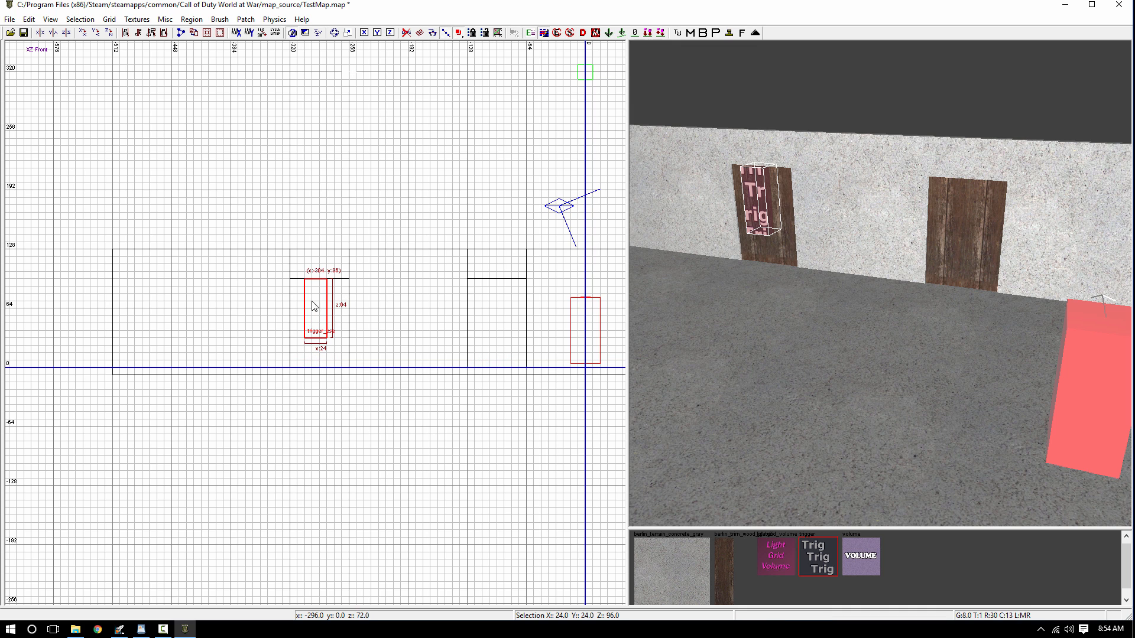
mouse_move(320, 265)
mouse_down()
mouse_move(297, 328)
mouse_move(353, 330)
mouse_up()
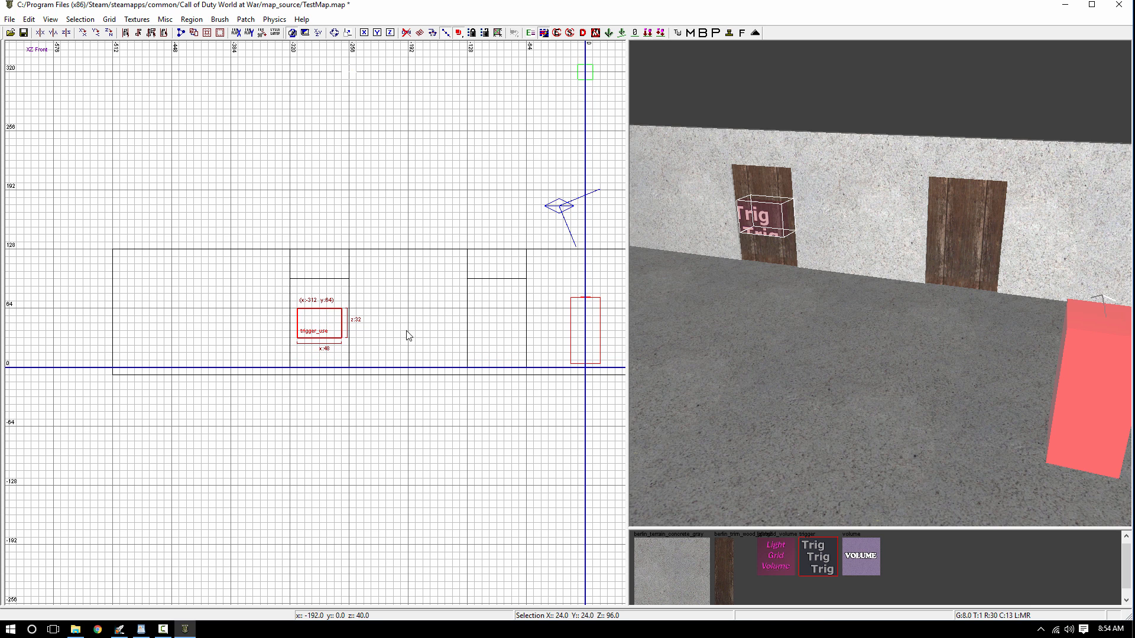
- Thin the first door's trigger to 8 units deep and shift it against the door's front face, from y -6 to y 2
key(ctrl+Tab)
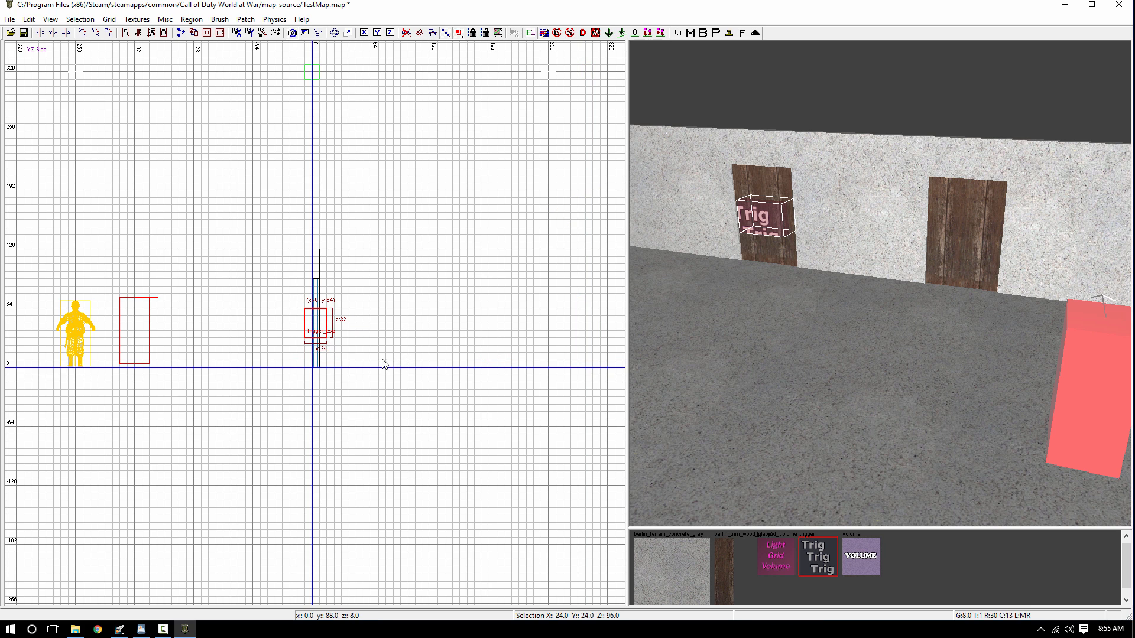
scroll(332, 337, up, 2)
drag(343, 331, 323, 332)
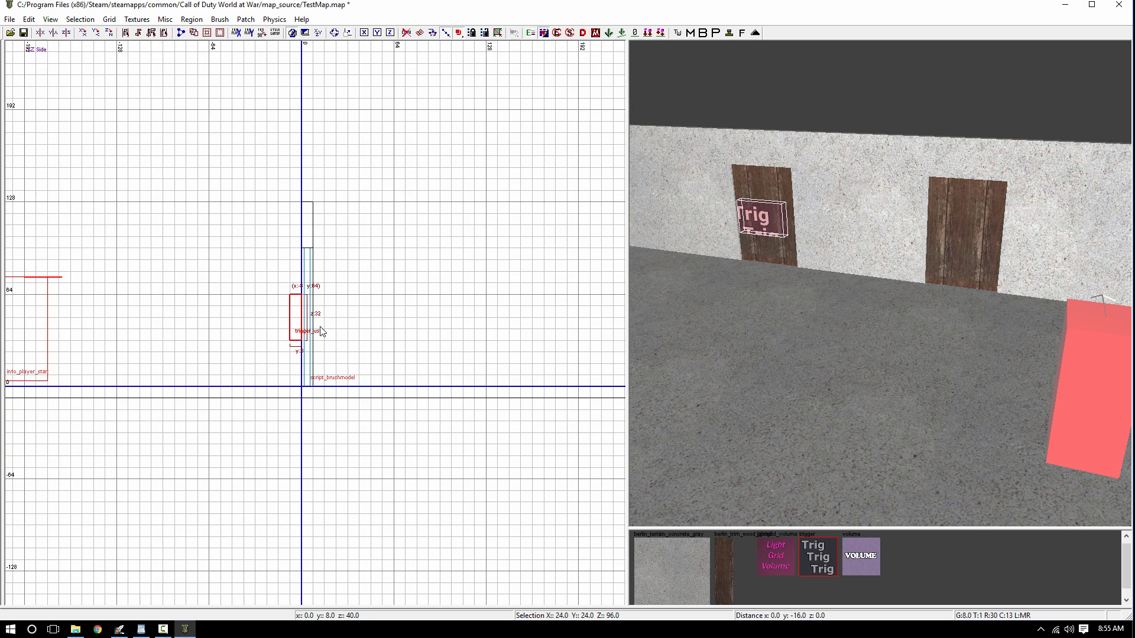
scroll(322, 332, up, 2)
key(1)
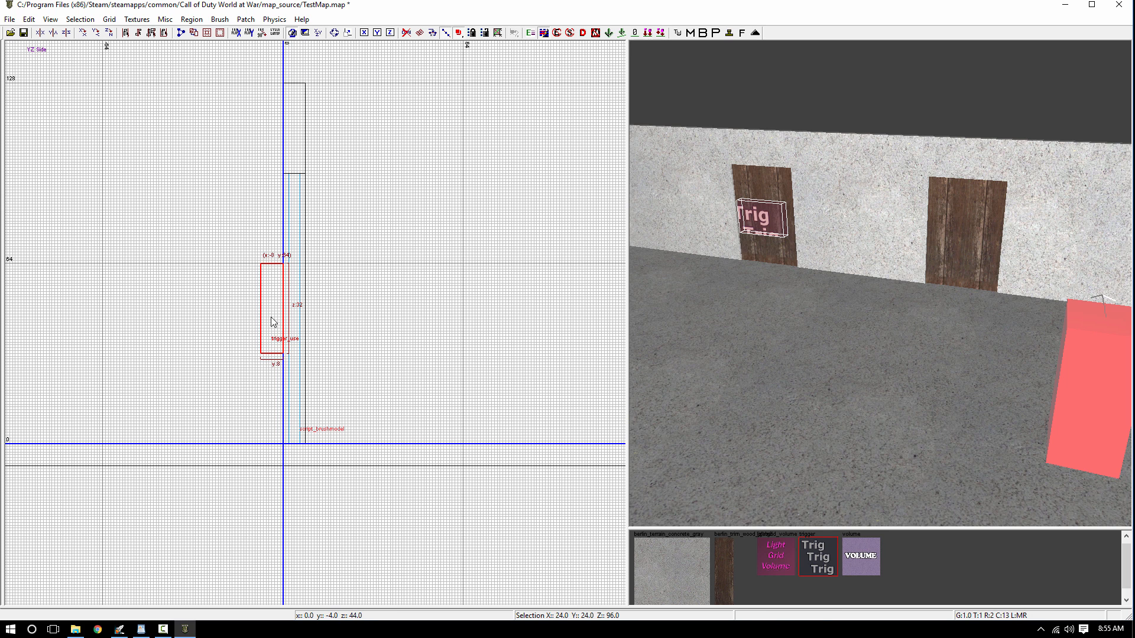
drag(300, 320, 256, 322)
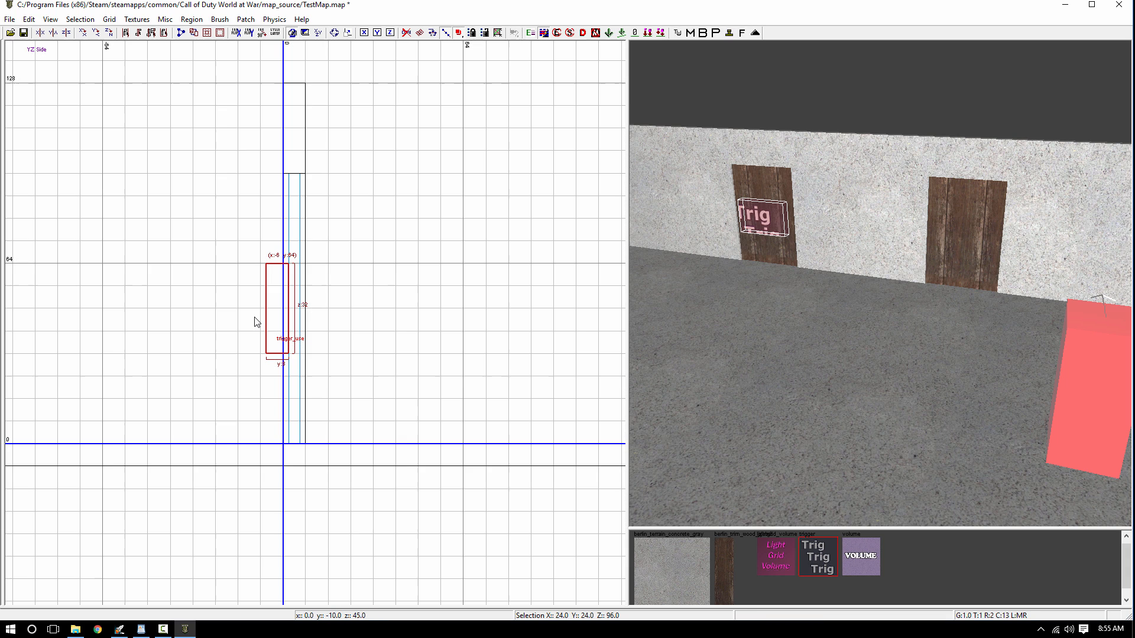
key(ctrl+Tab)
scroll(354, 345, up, 1)
key(4)
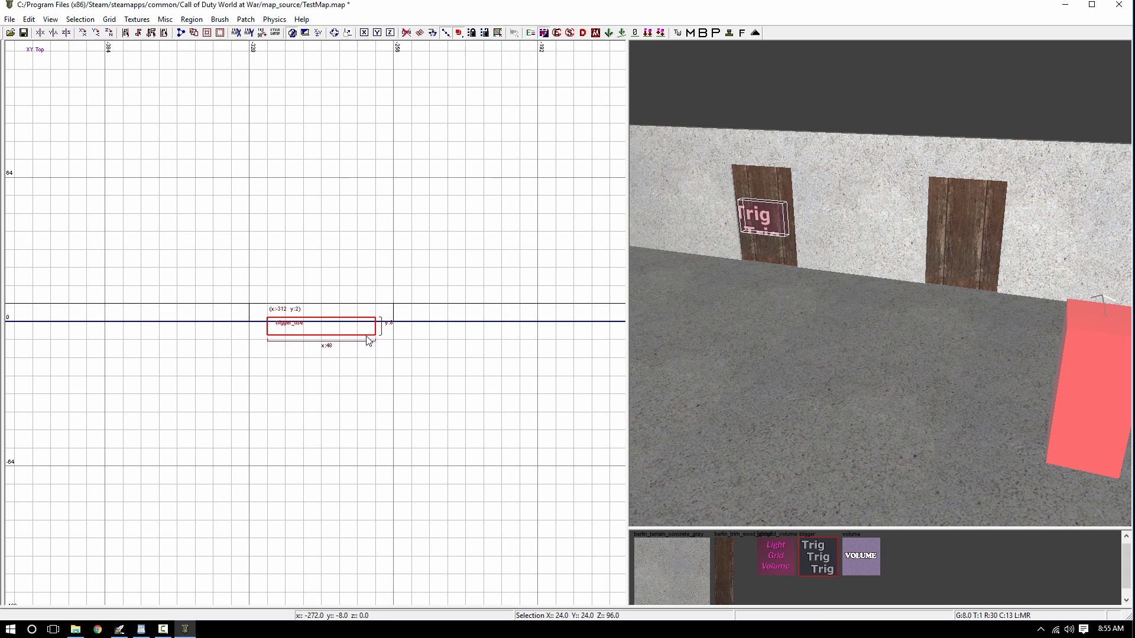
- Add a target key with the value auto1 to the first door's trigger
right_drag(366, 336, 318, 312)
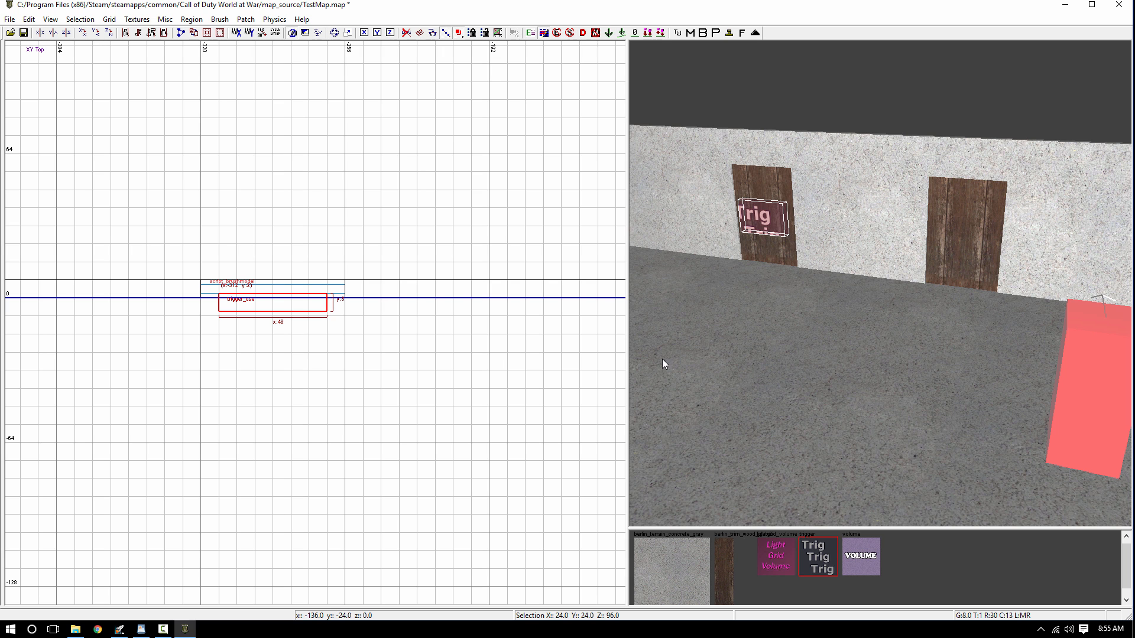
right_drag(762, 363, 783, 376)
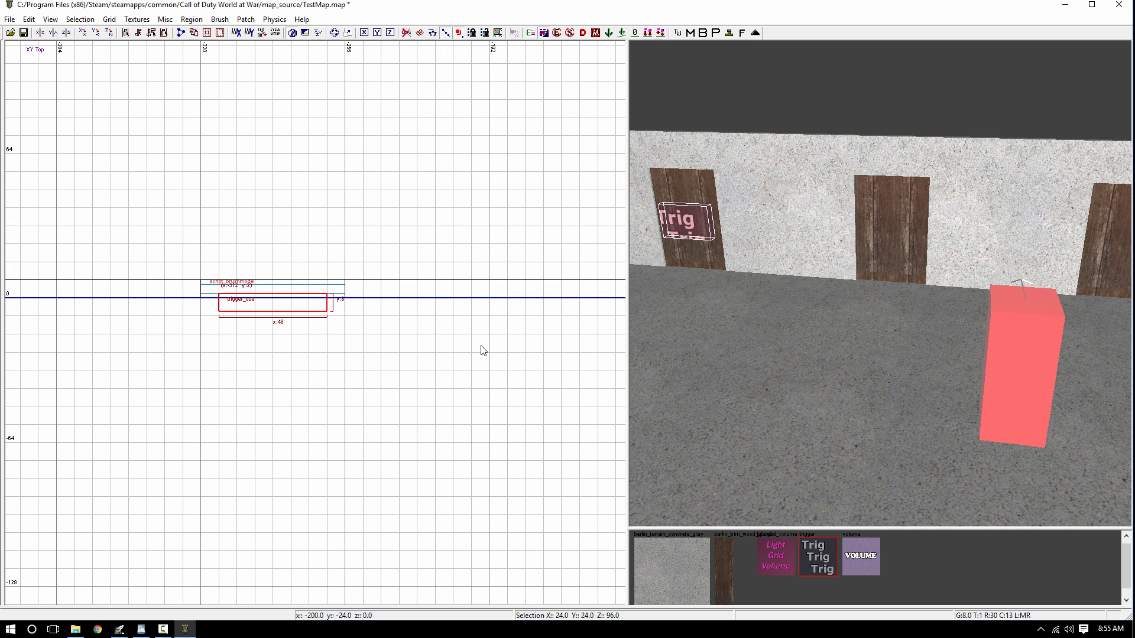
key(n)
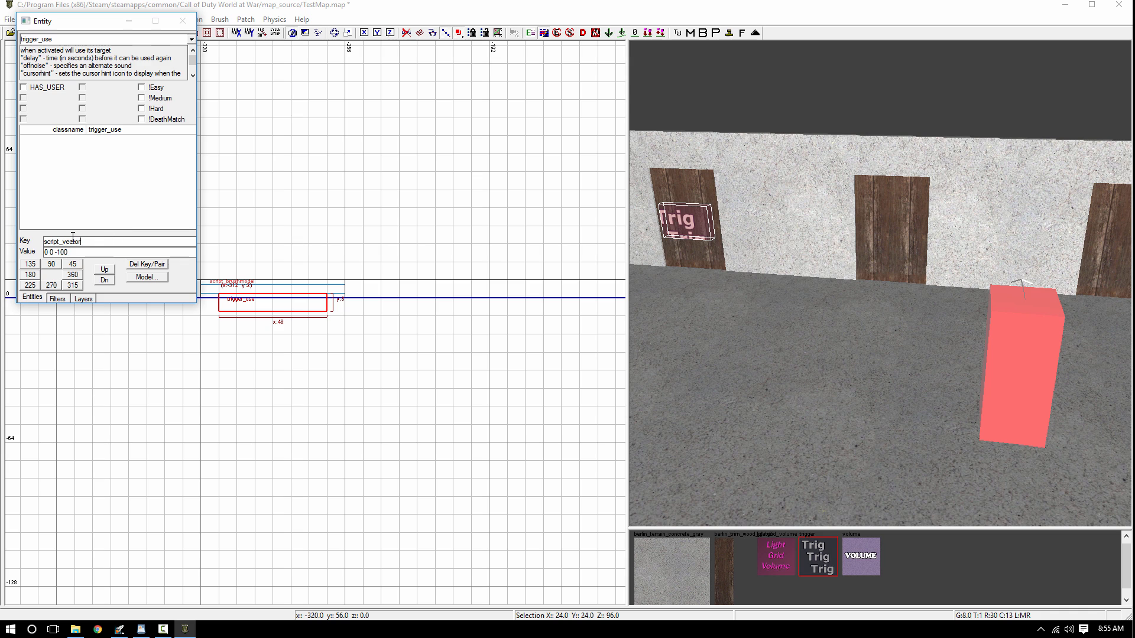
double_click(45, 241)
text(target)
key(Return)
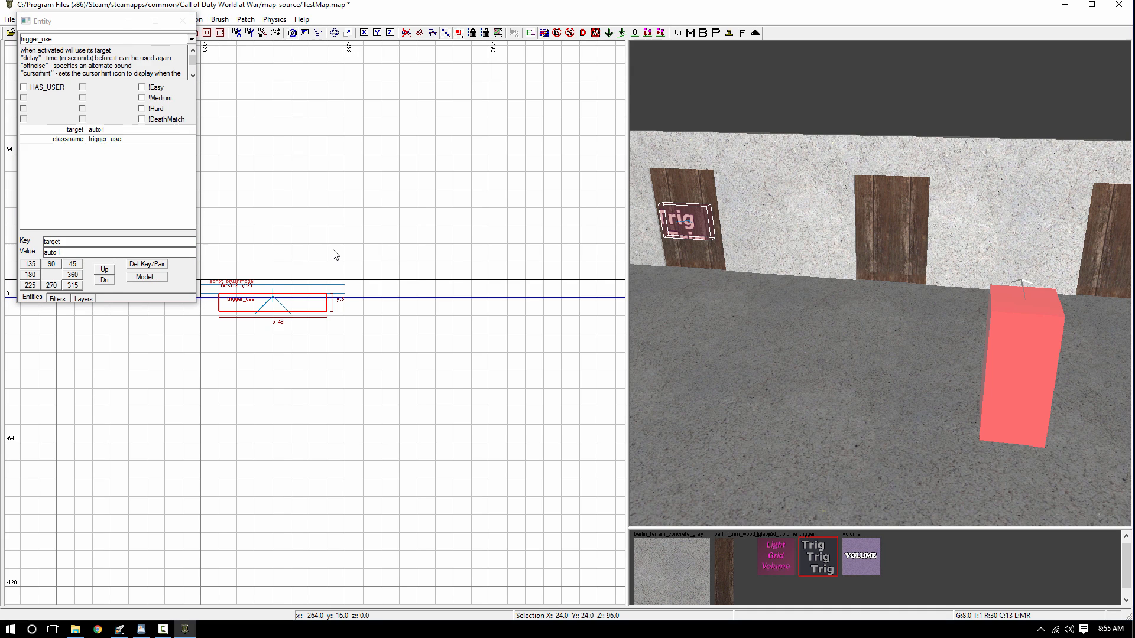
- Add a targetname key with the value zombie_door to the first door's trigger
click(130, 239)
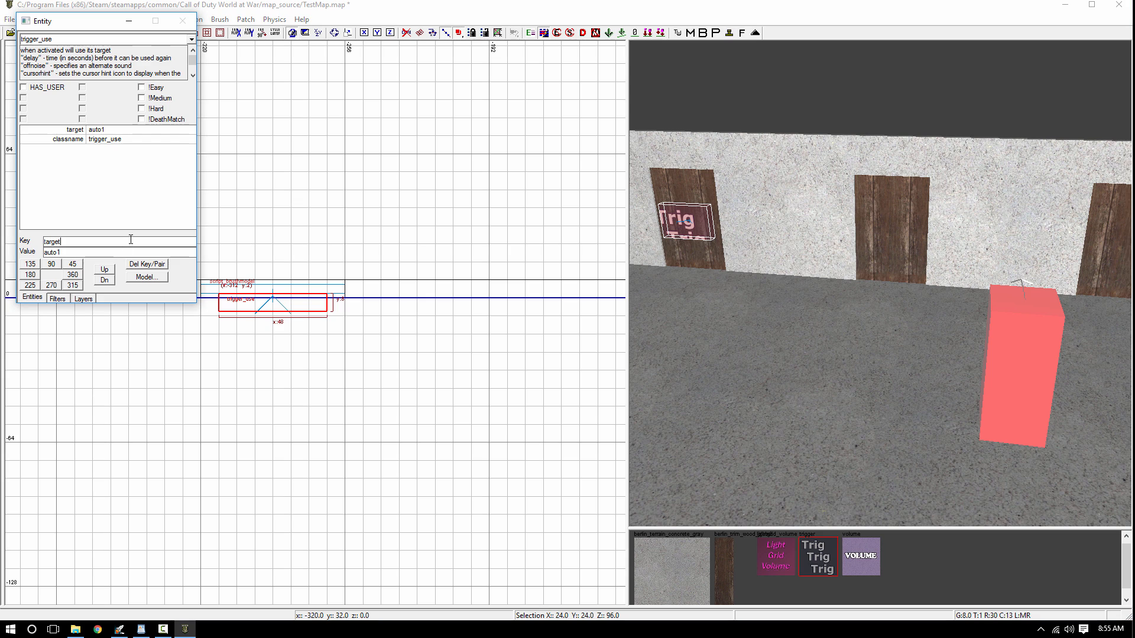
text(name)
key(Return)
text(zombie_door)
key(Return)
- Add a script_noteworthy key with the value magic_door to the first door's trigger
drag(131, 240, 41, 232)
text(script_)
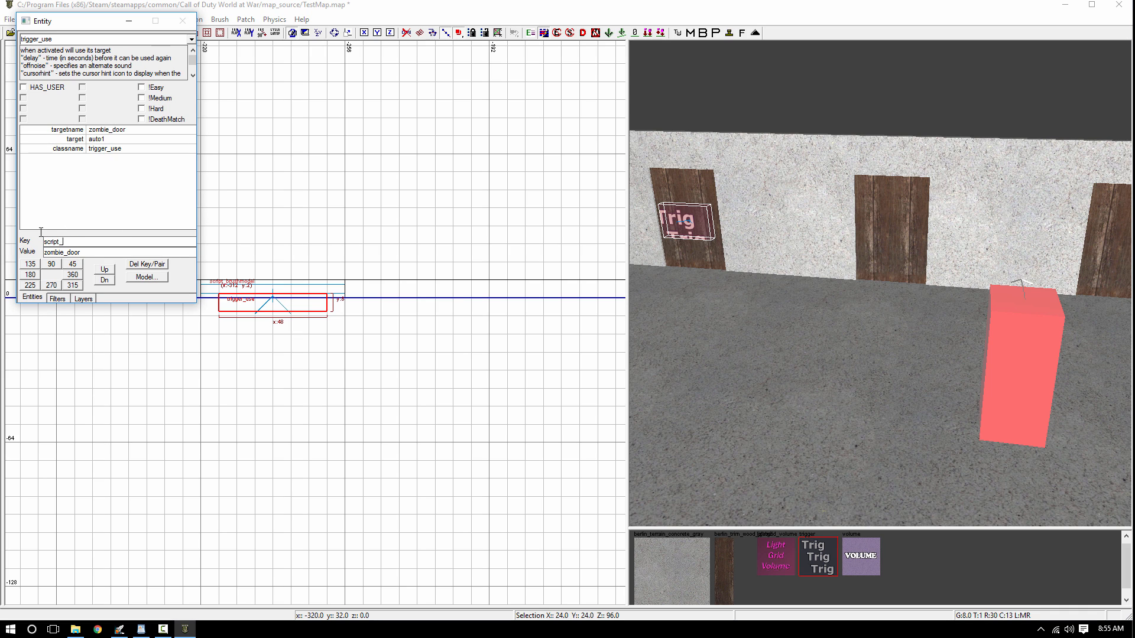
text(noteworthy)
key(Tab)
key(BackSpace)
key(Return)
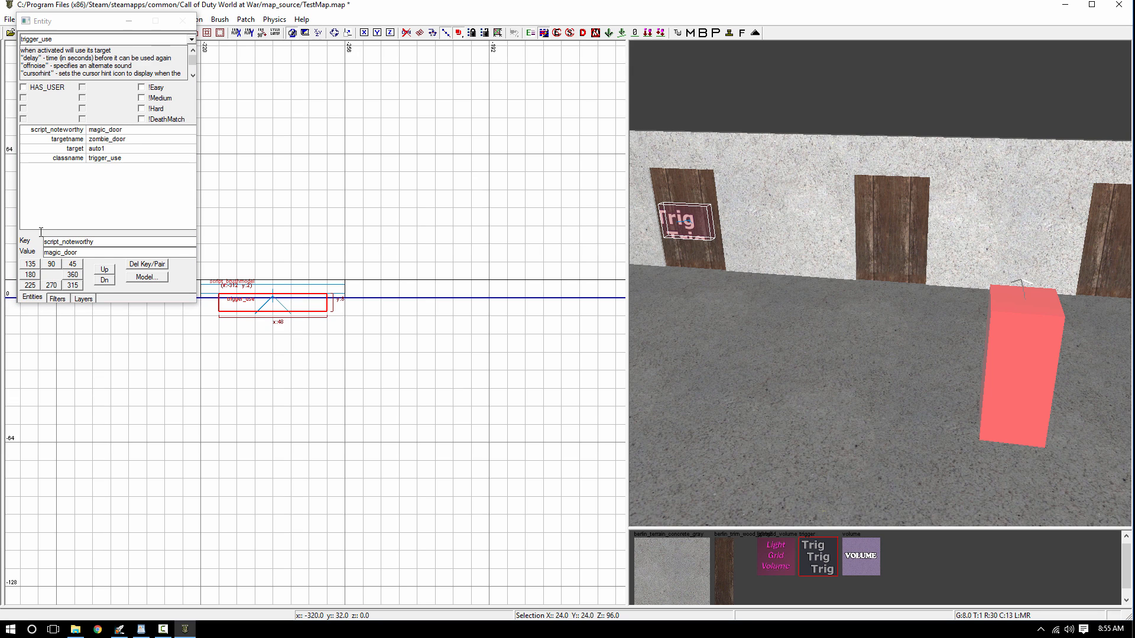
- Add a zombie_cost key with the value 500 to the first door's trigger
drag(101, 241, 35, 240)
text(zo)
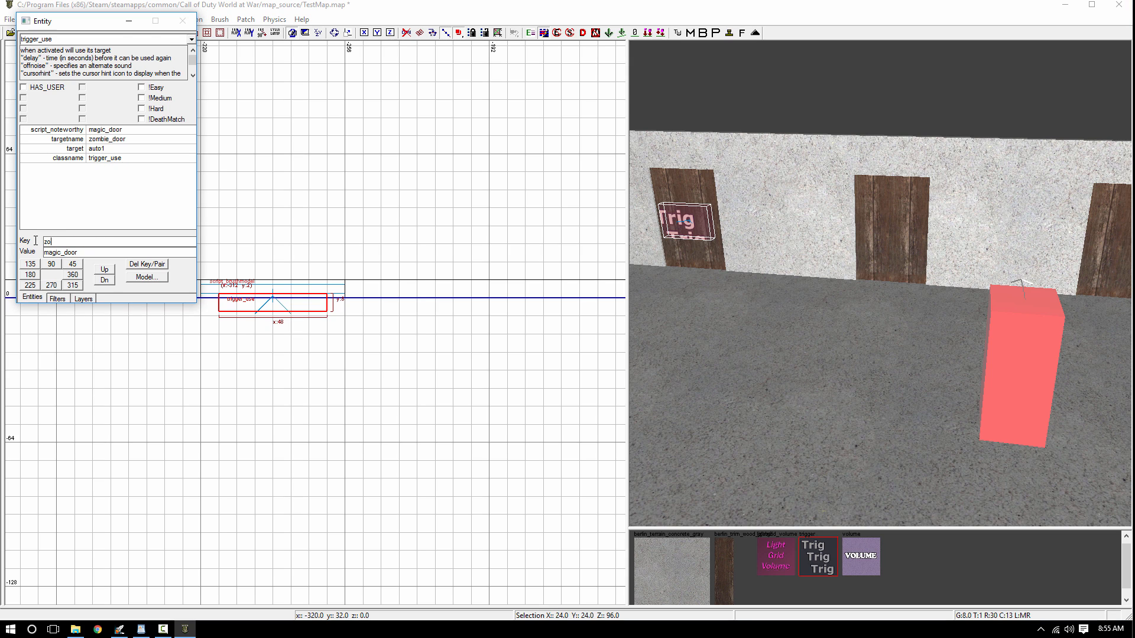
text(mbie_cost)
key(Tab)
key(BackSpace)
key(Return)
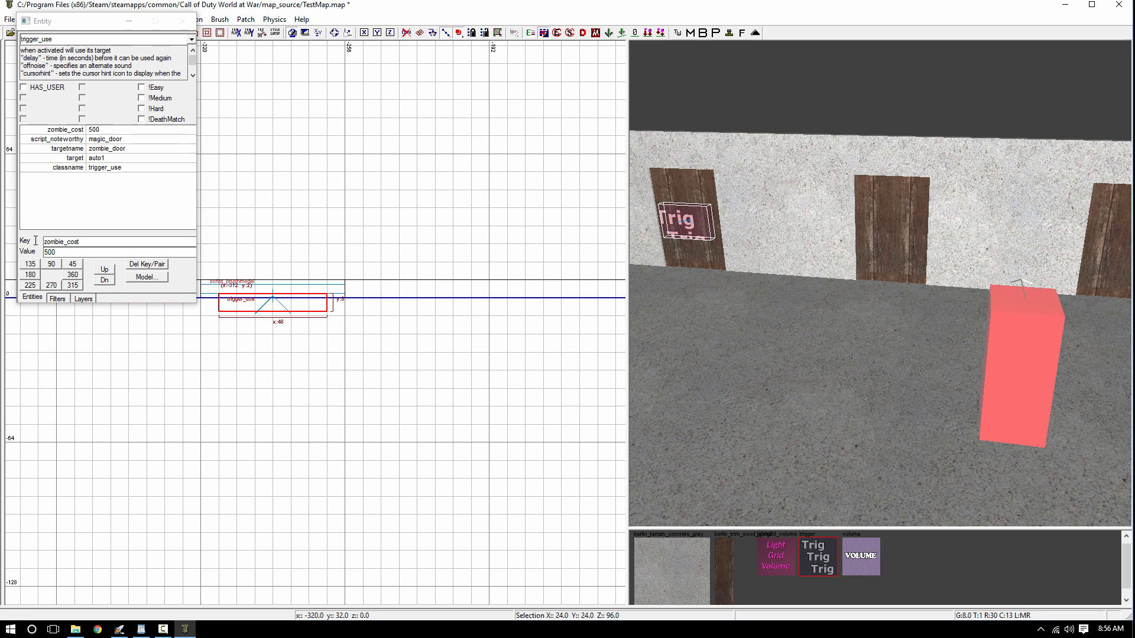
- Duplicate the first door's trigger and place the copy in front of the second door at x -120, y 2
right_drag(827, 384, 795, 382)
right_drag(393, 331, 348, 321)
scroll(370, 322, down, 2)
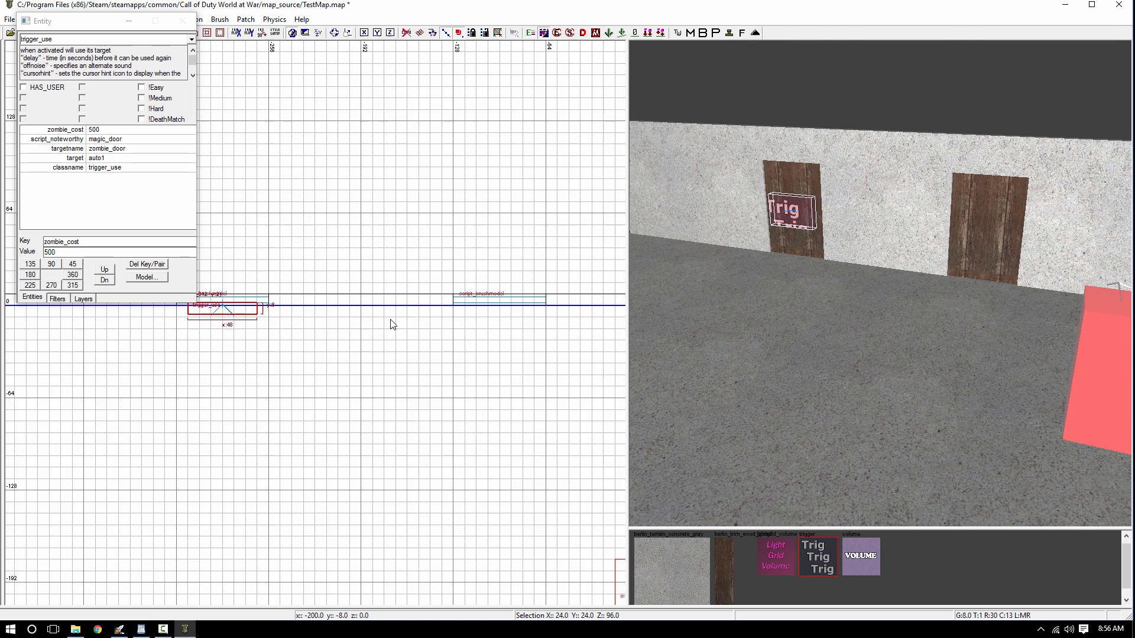
key(space)
mouse_move(236, 321)
mouse_down()
mouse_move(397, 330)
mouse_move(500, 310)
mouse_up()
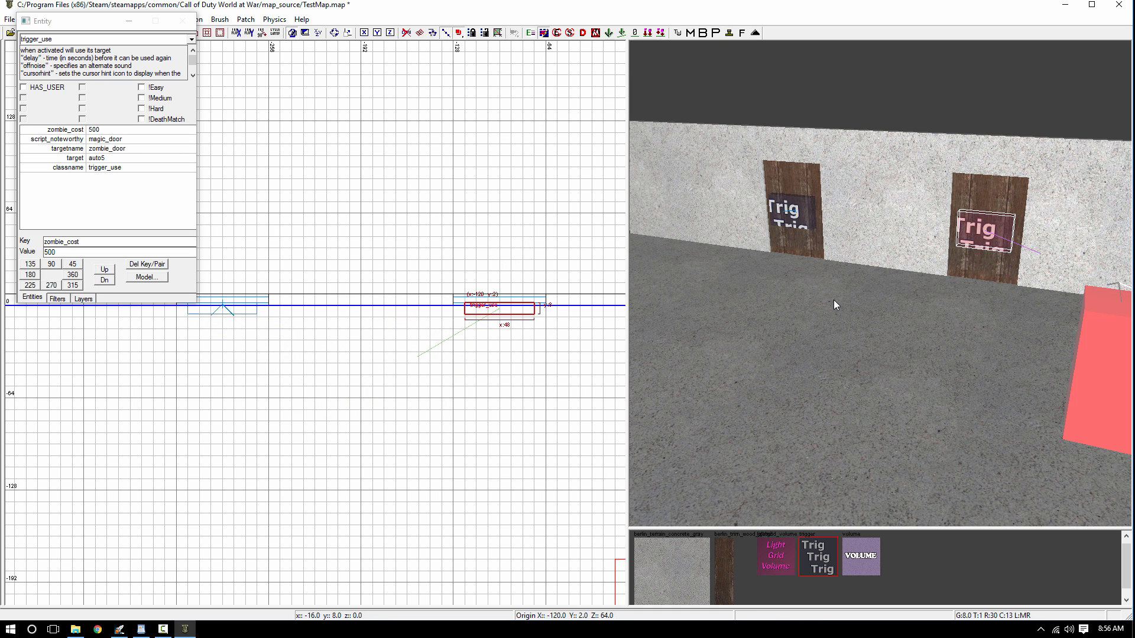
- Set the target of the second door's trigger to auto2
right_drag(834, 300, 879, 293)
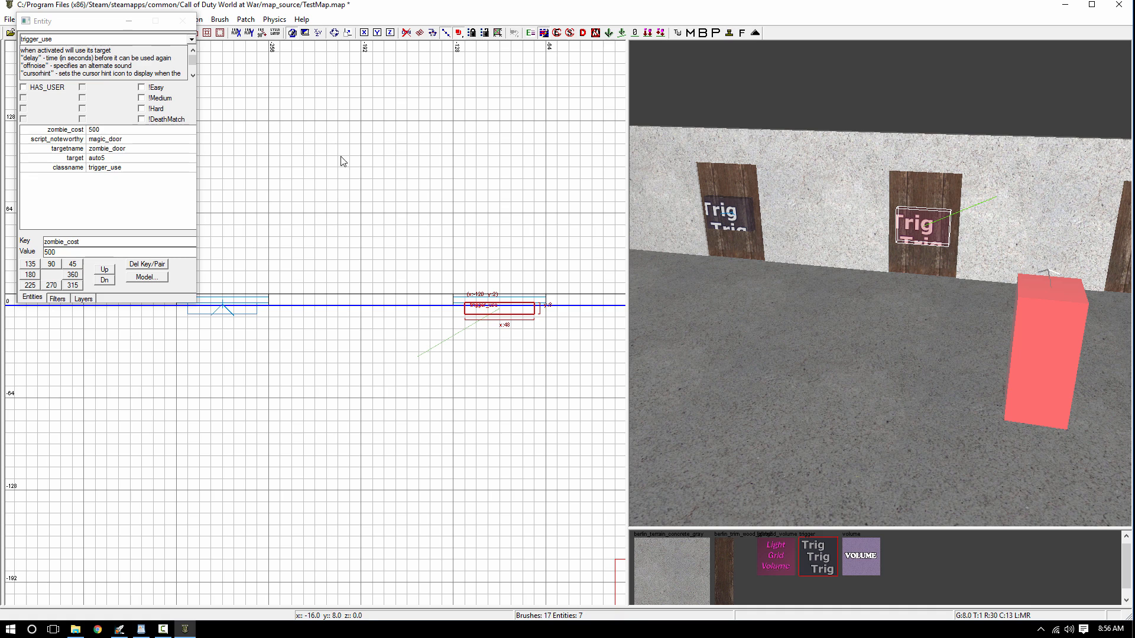
click(98, 159)
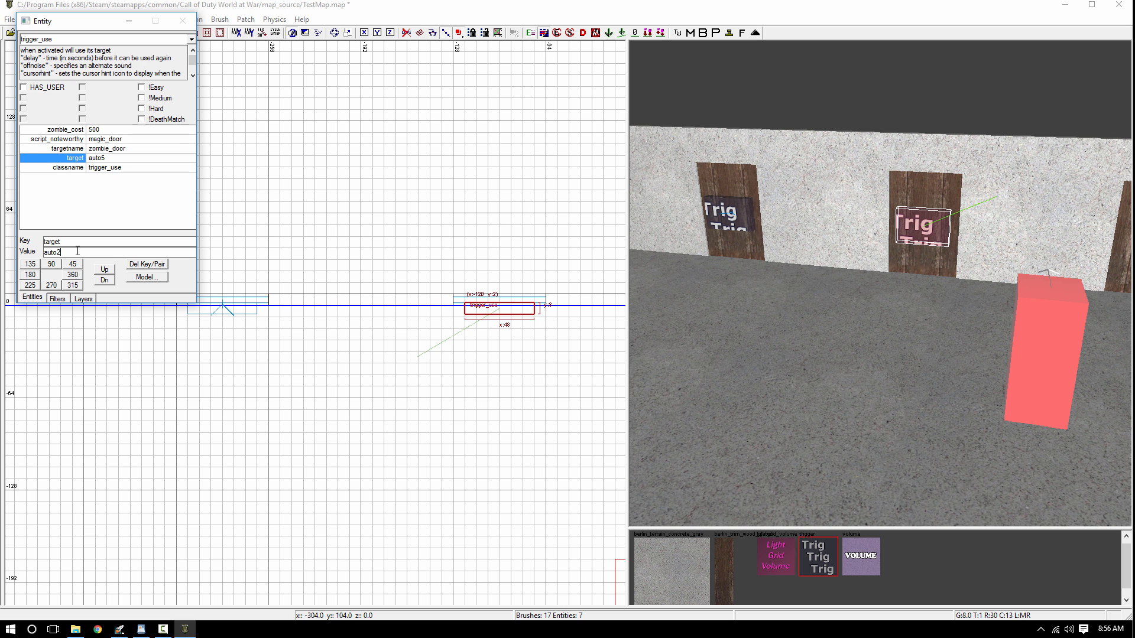
key(Return)
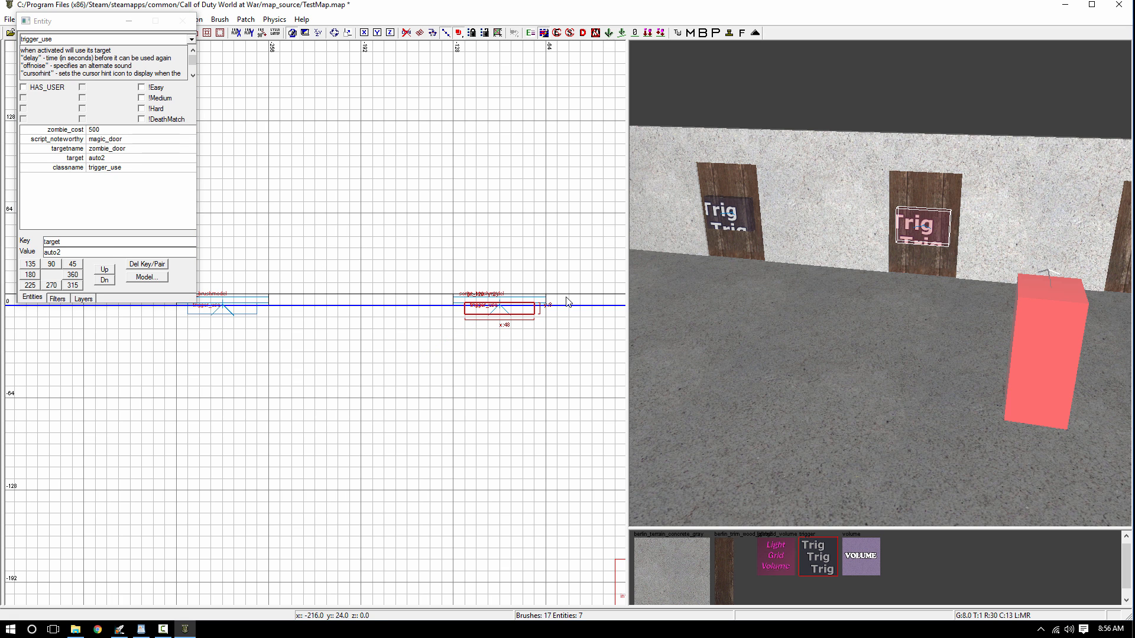
- Duplicate the second door's trigger and place the copy in front of the third door at x 72, y 2
right_drag(710, 319, 816, 316)
right_drag(534, 340, 258, 340)
key(space)
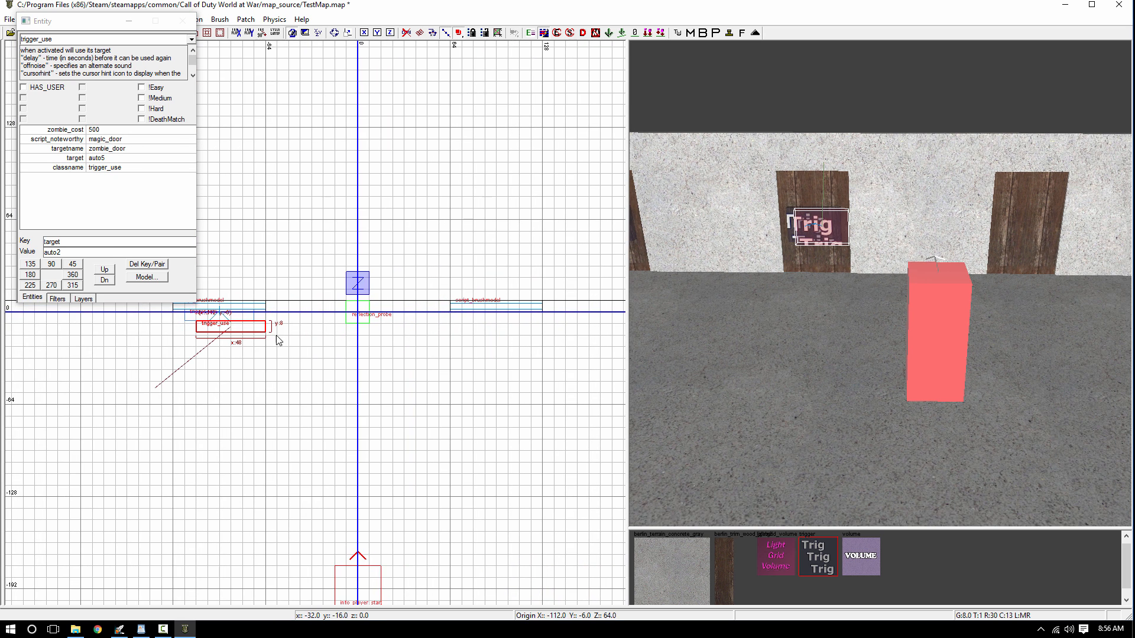
drag(254, 327, 517, 320)
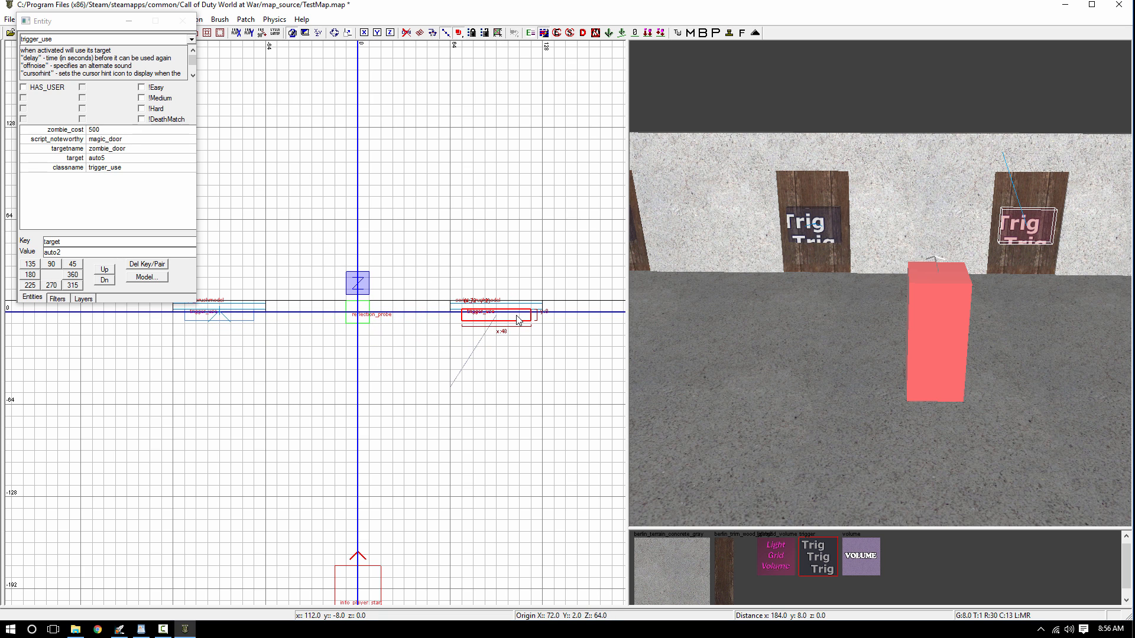
- Set the target of the third door's trigger to auto3
click(80, 252)
key(BackSpace)
text(3)
key(Return)
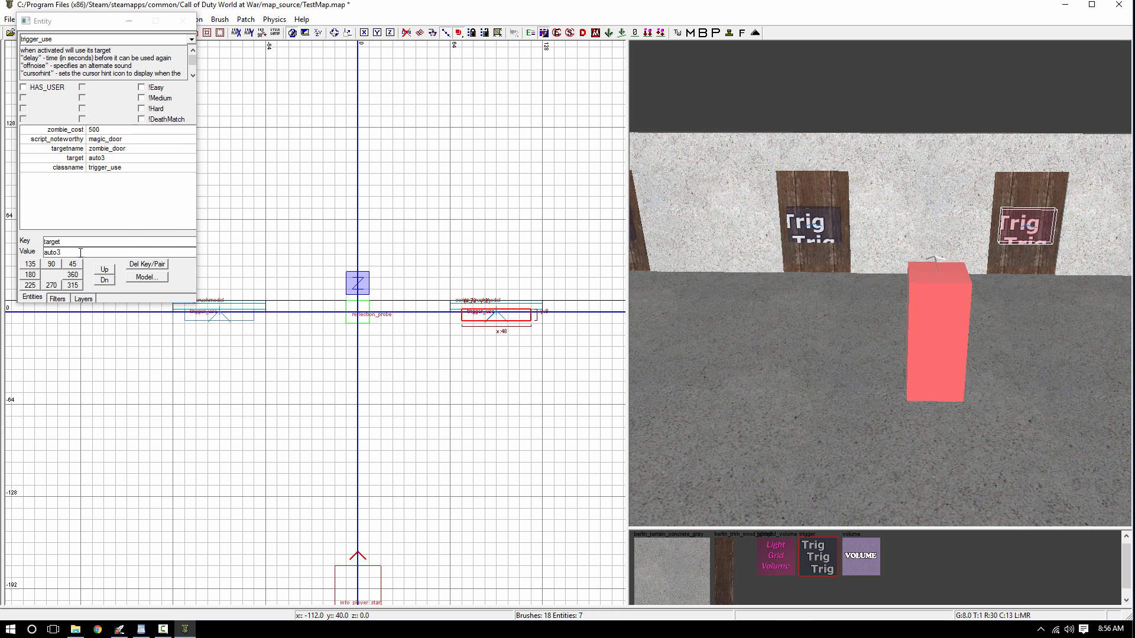
- Duplicate the third door's trigger and place the copy in front of the fourth door at x 264, y 2
right_drag(498, 399, 246, 405)
key(space)
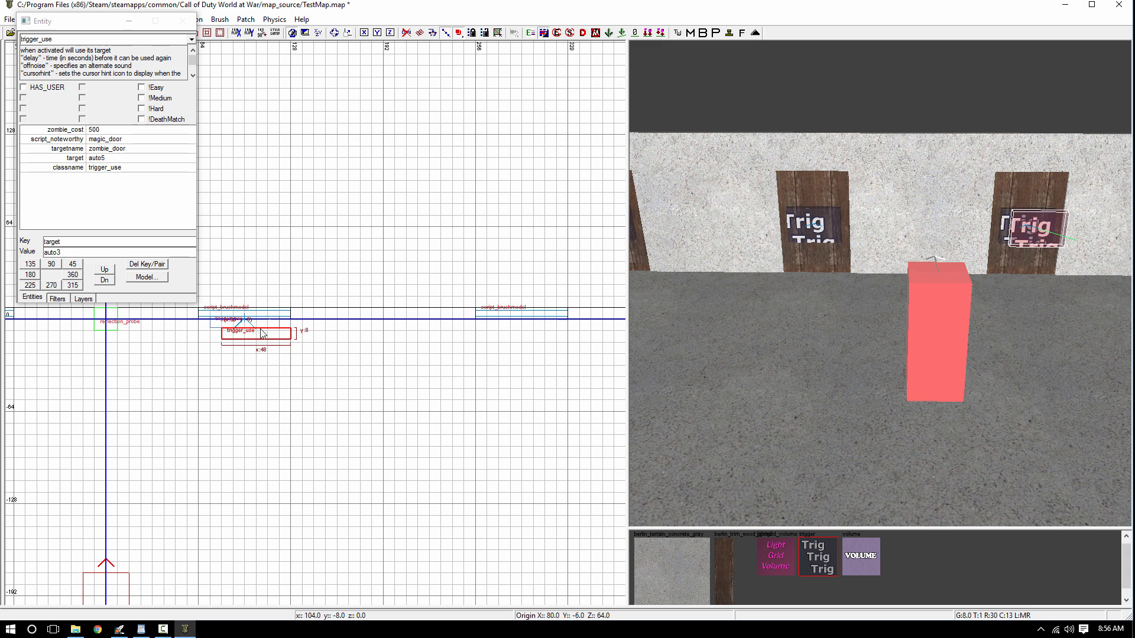
drag(261, 334, 534, 325)
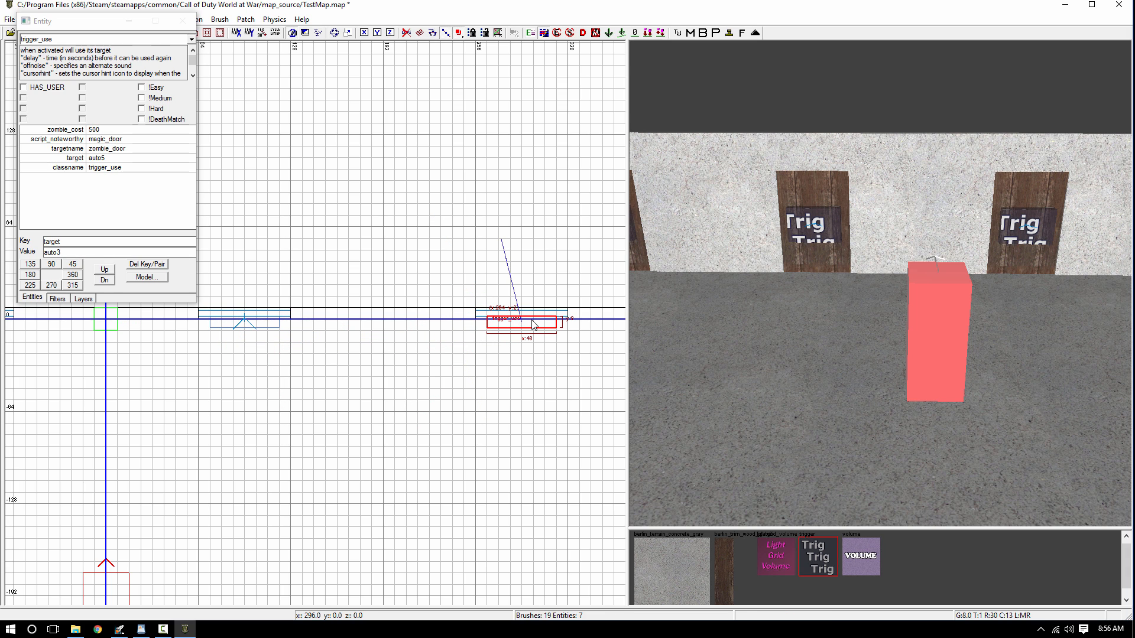
- Set the target of the fourth door's trigger to auto4, close the entity properties and deselect the trigger
click(186, 252)
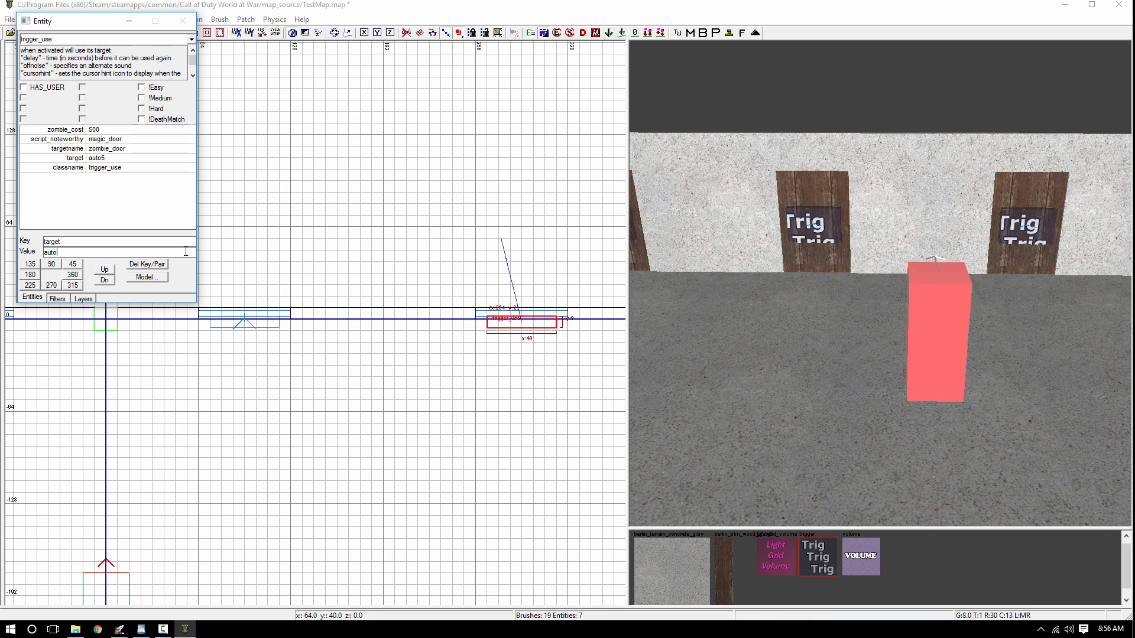
text(4)
key(Return)
key(n)
right_drag(760, 274, 1094, 298)
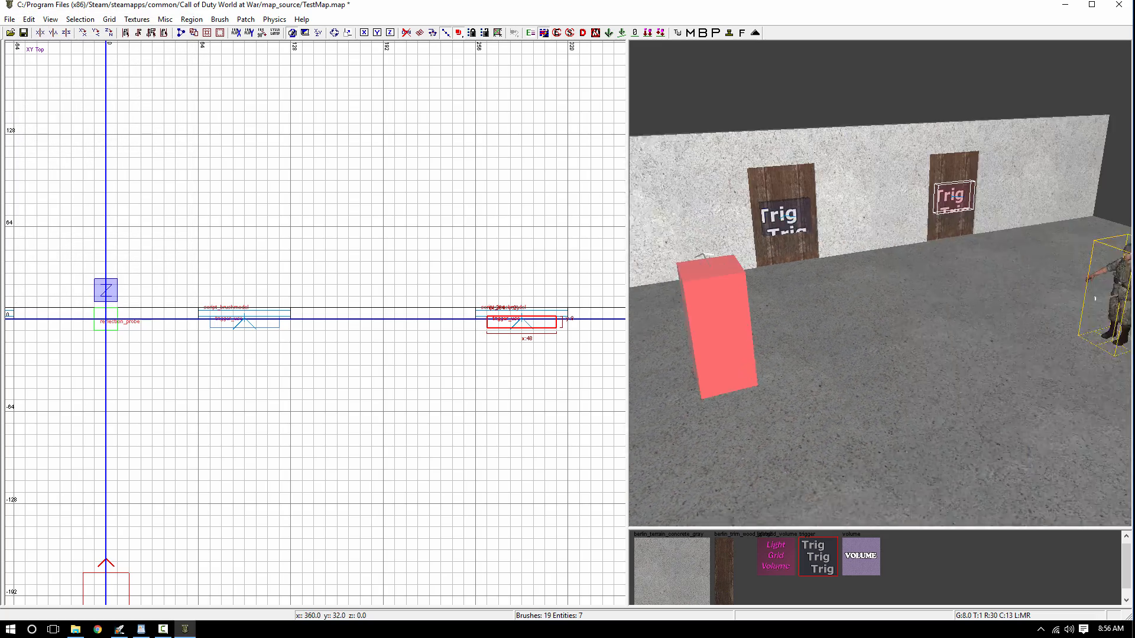
key(Escape)
mouse_move(798, 276)
right_down()
mouse_move(822, 276)
mouse_move(647, 276)
right_up()
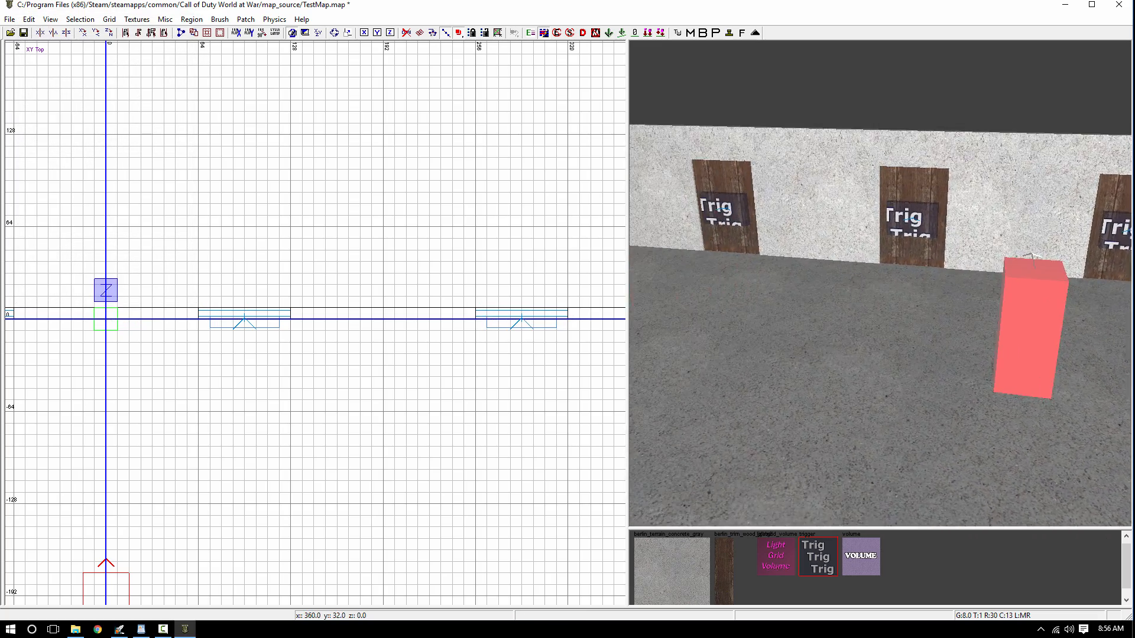
right_drag(732, 276, 849, 276)
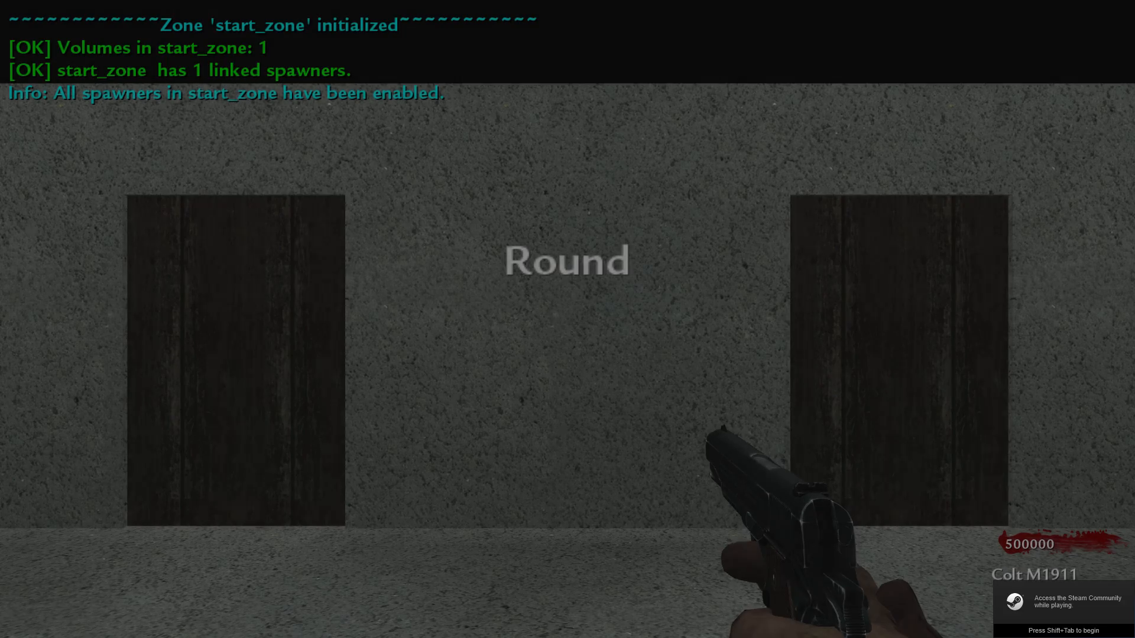
- Playtest the map in World at War and buy the first door to test its sliding movement
key(s)
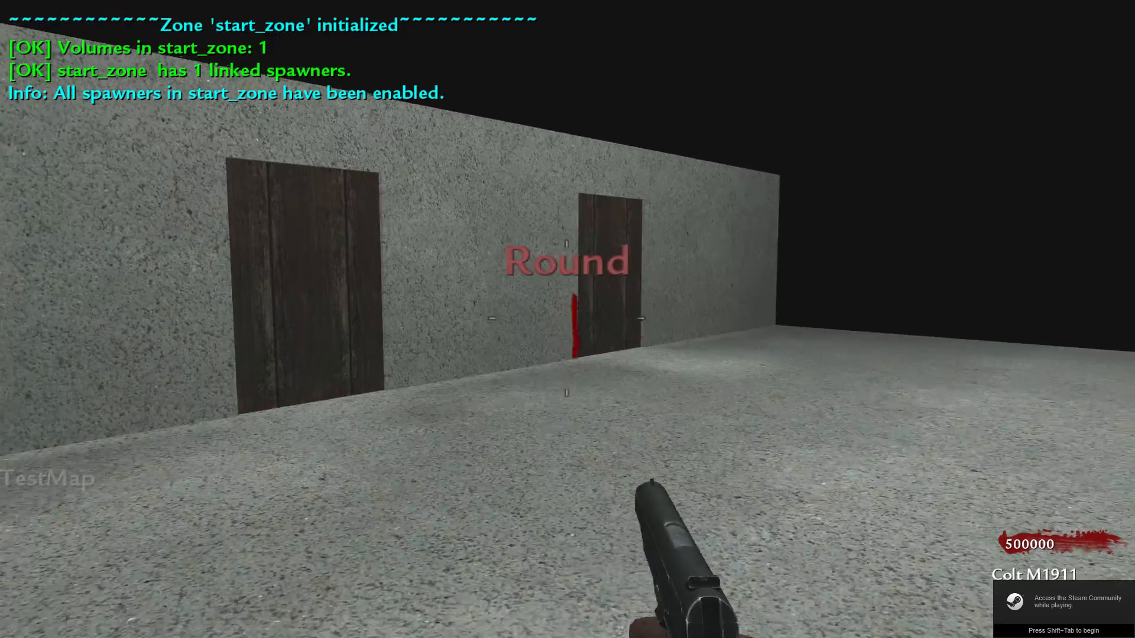
right_click(567, 318)
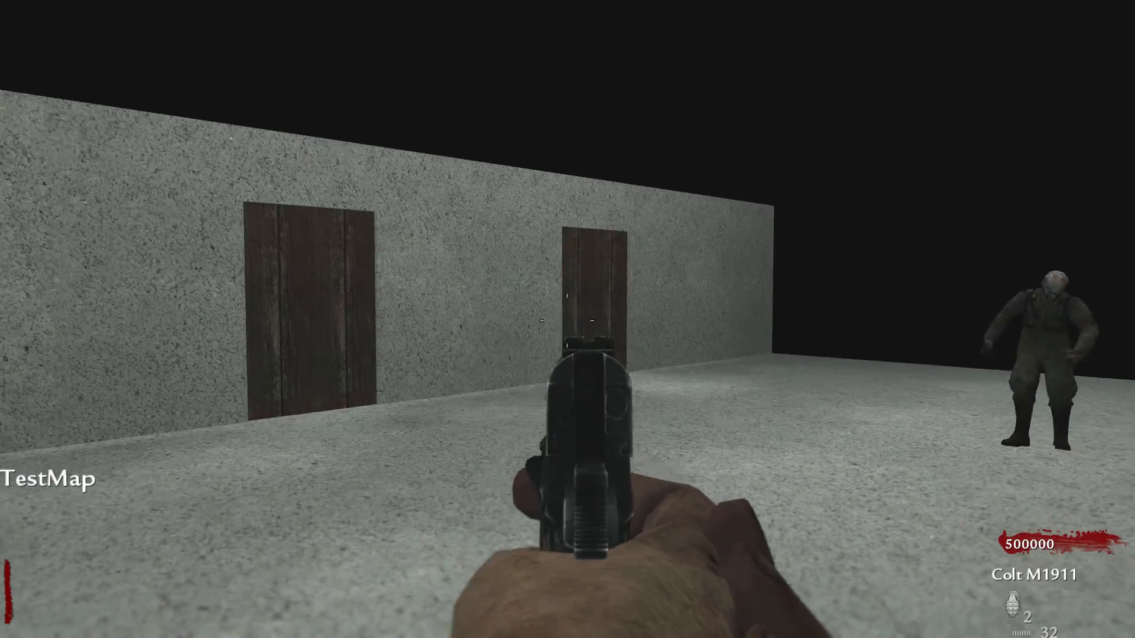
right_click(566, 319)
key(w)
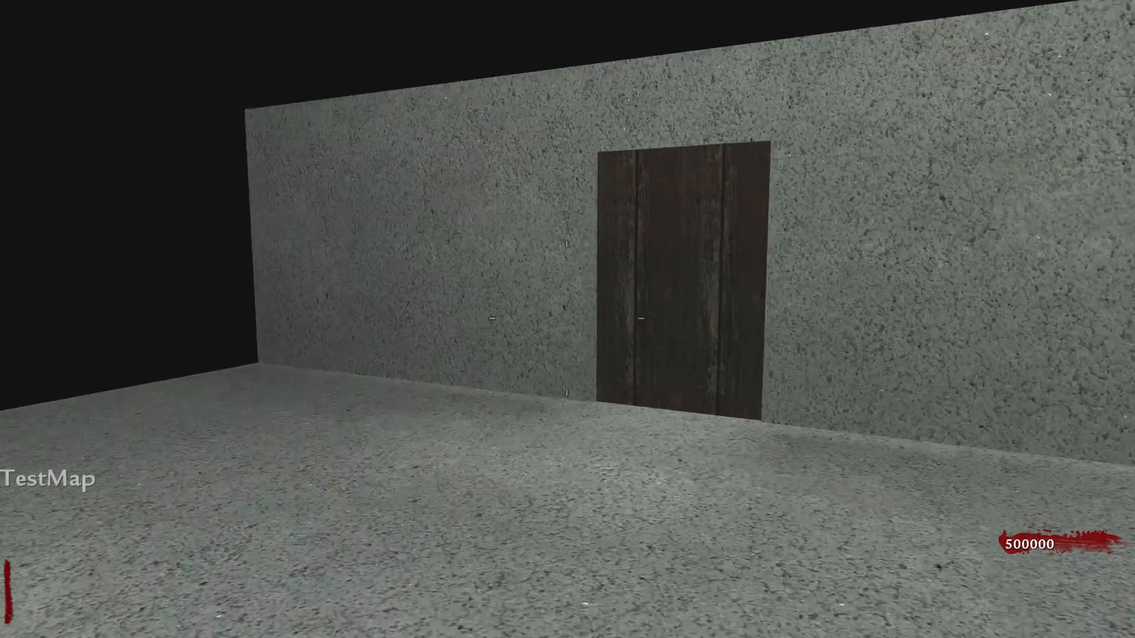
key(f)
key(s)
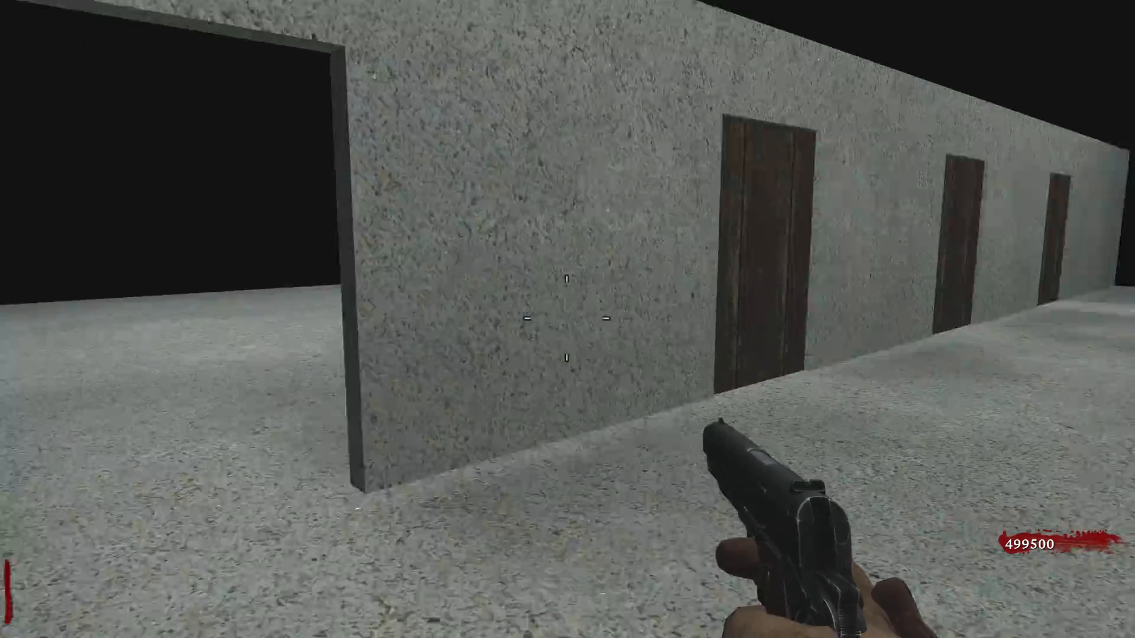
- Walk to the second door in the running map and buy it to test its movement
key(s)
key(s)
key(d)
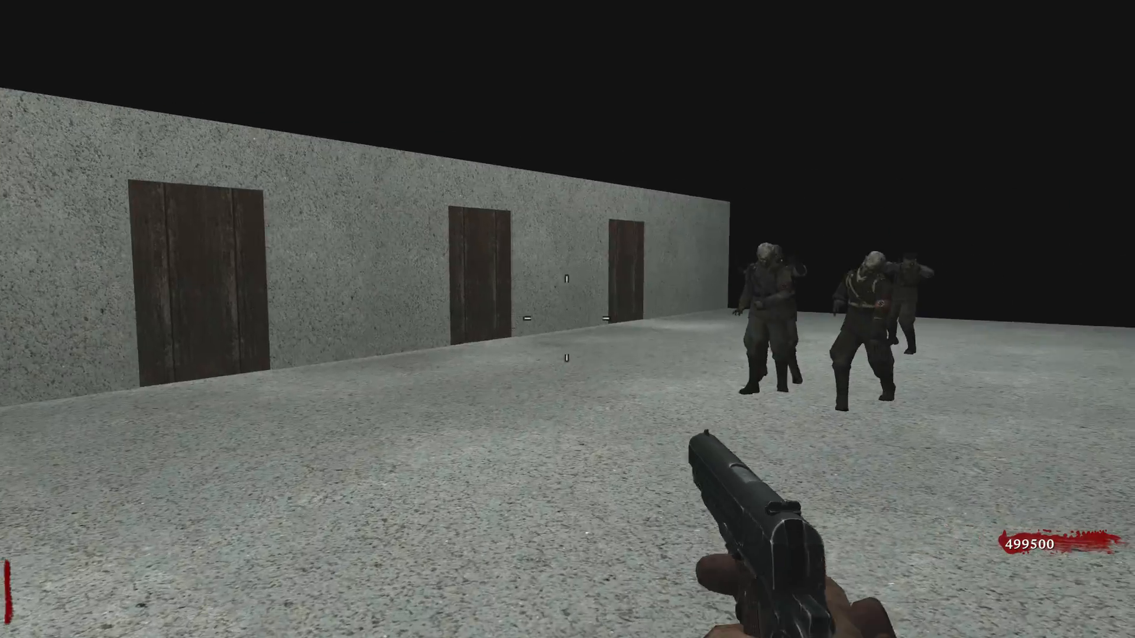
key(w)
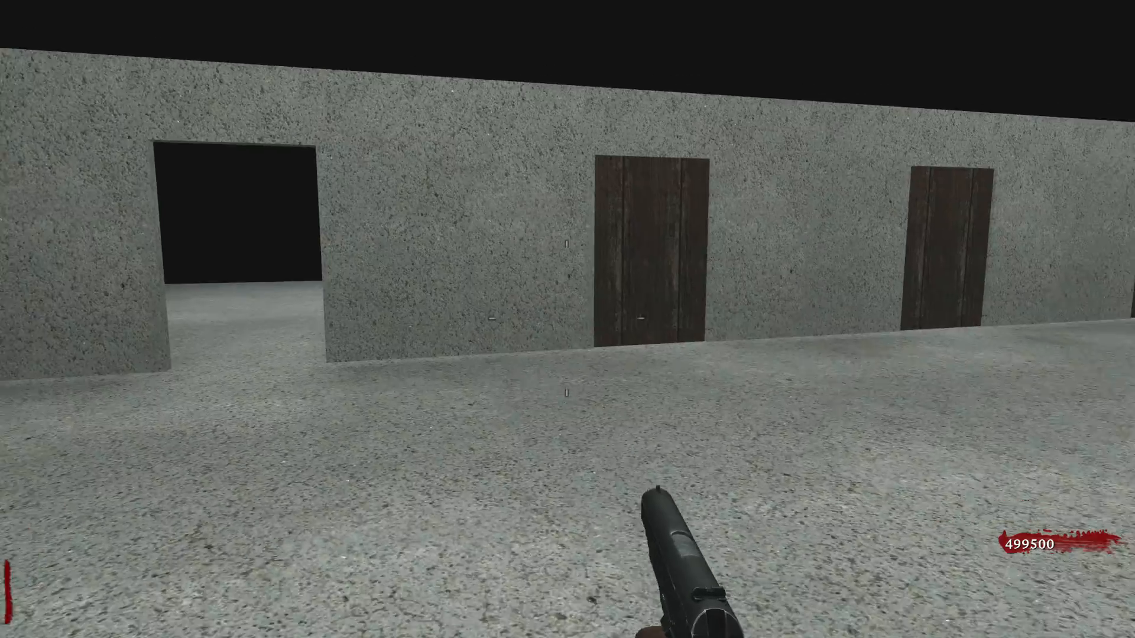
key(w)
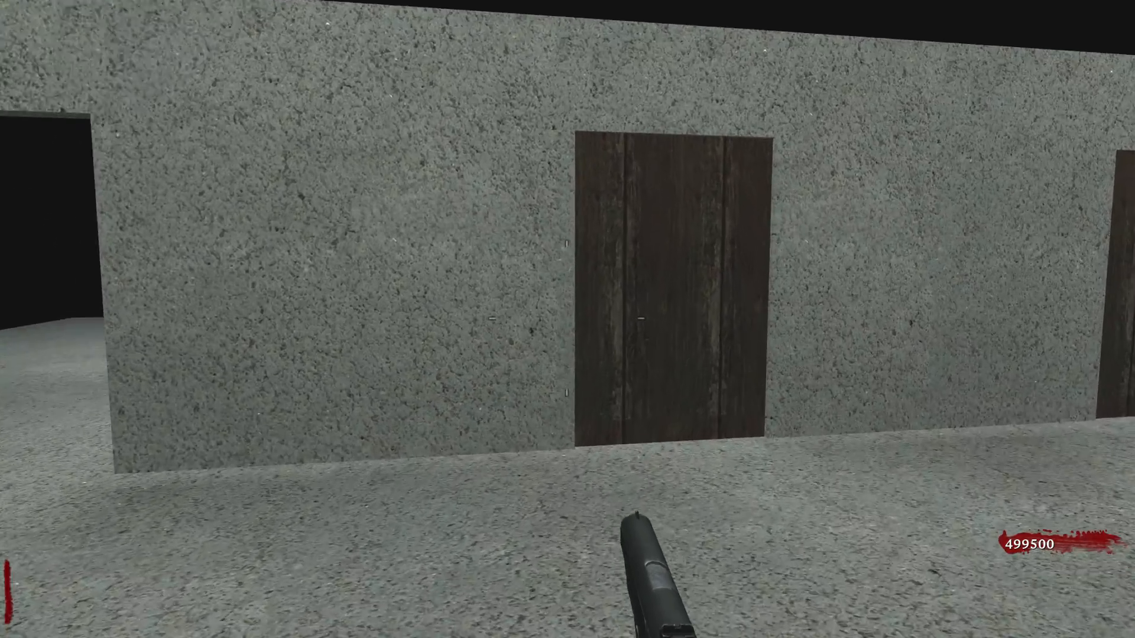
key(f)
key(s)
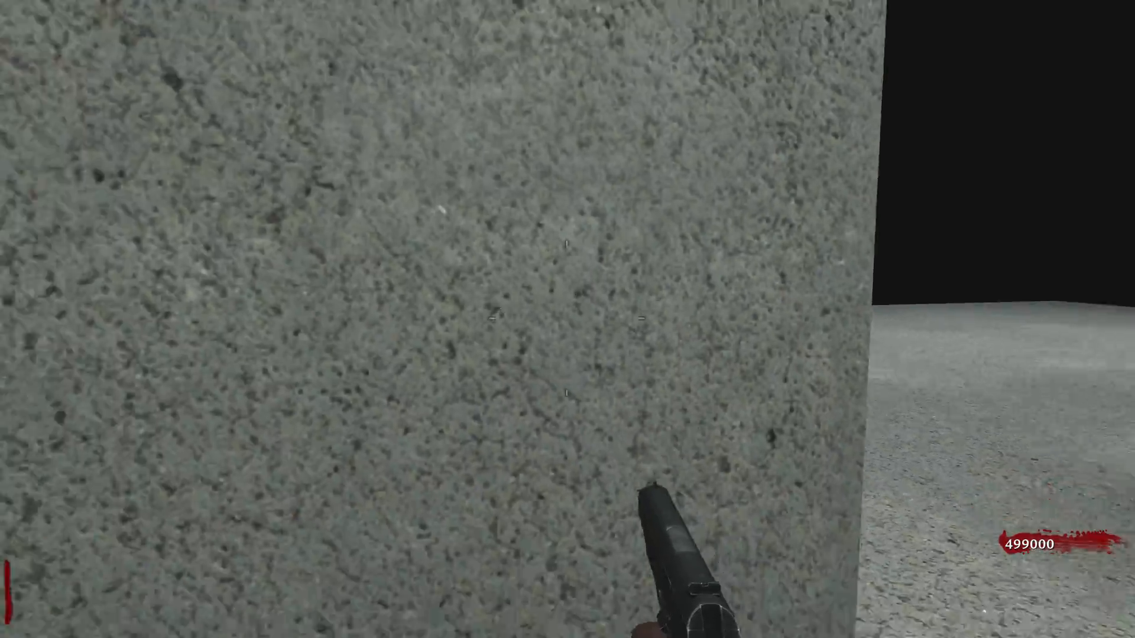
- Buy the third door in the running map and step back to examine its upward movement
key(d)
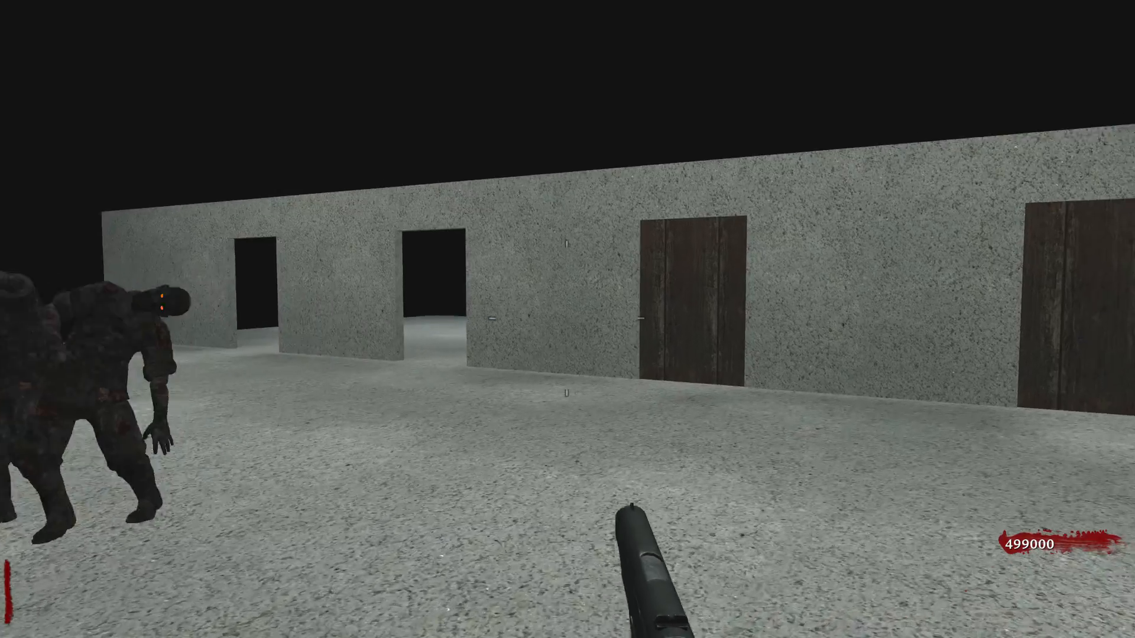
key(w)
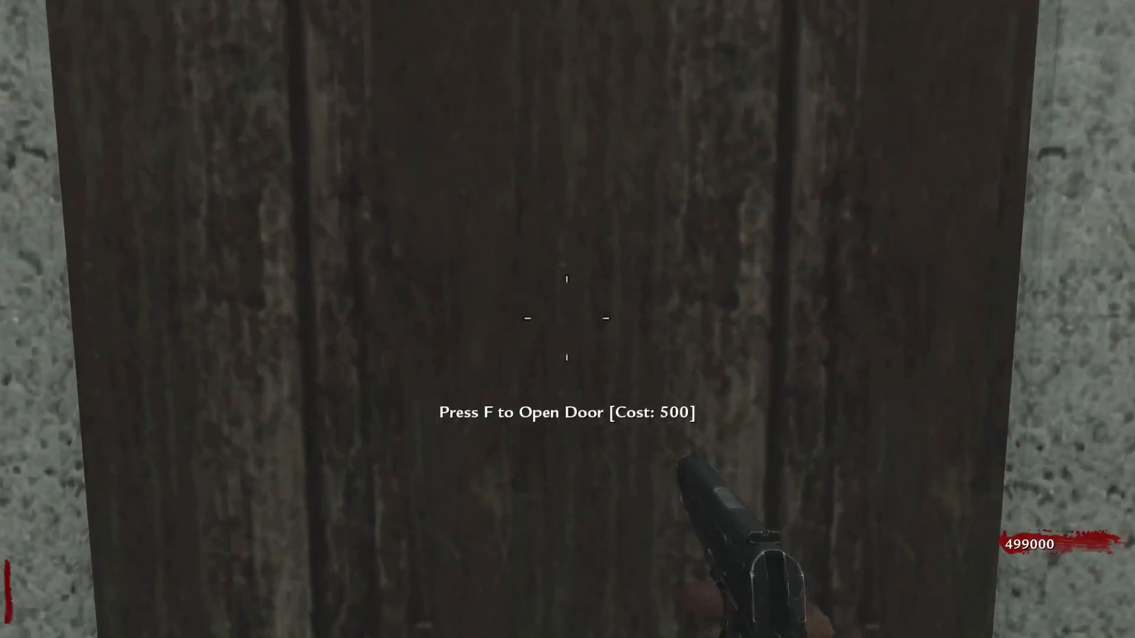
key(f)
key(s)
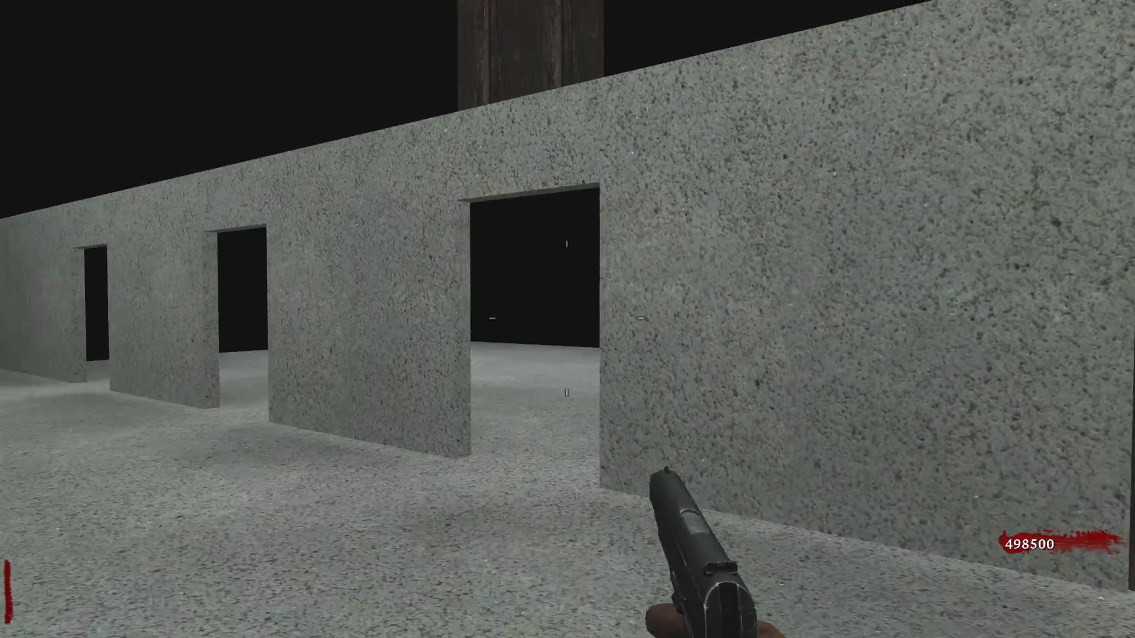
key(s)
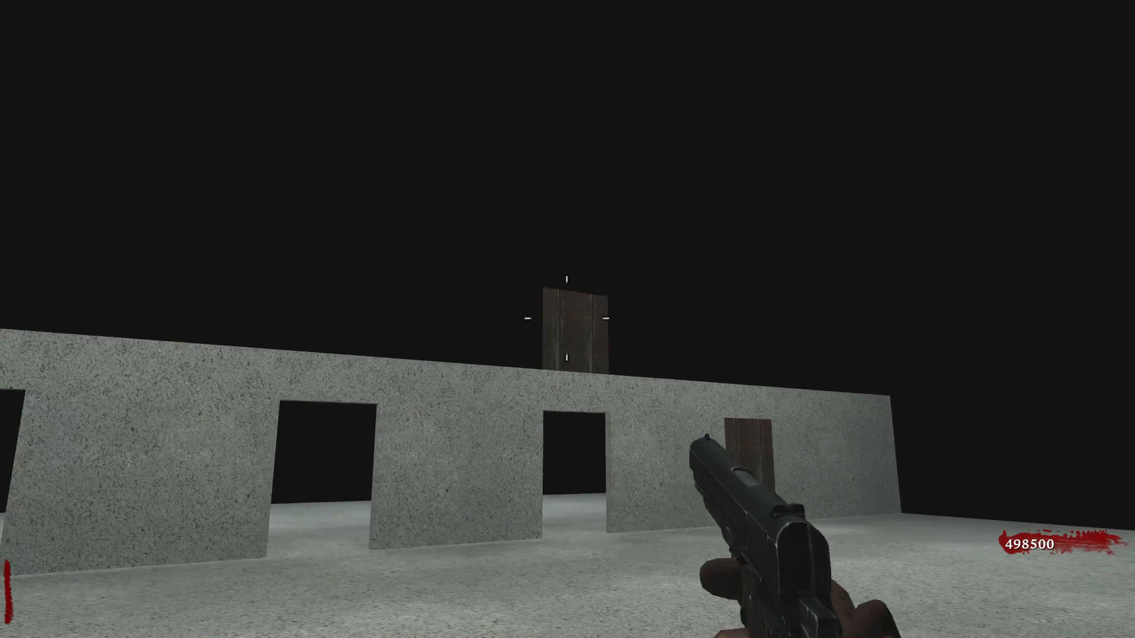
- Examine the raised third door up close, and buy the fourth door to test its movement
key(w)
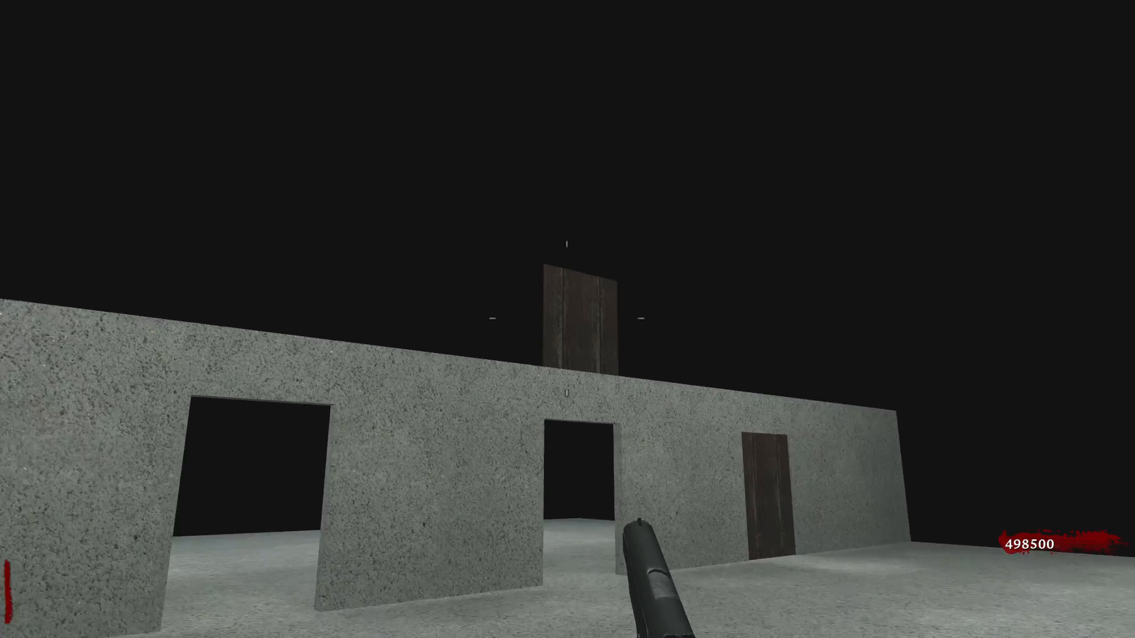
key(w)
key(d)
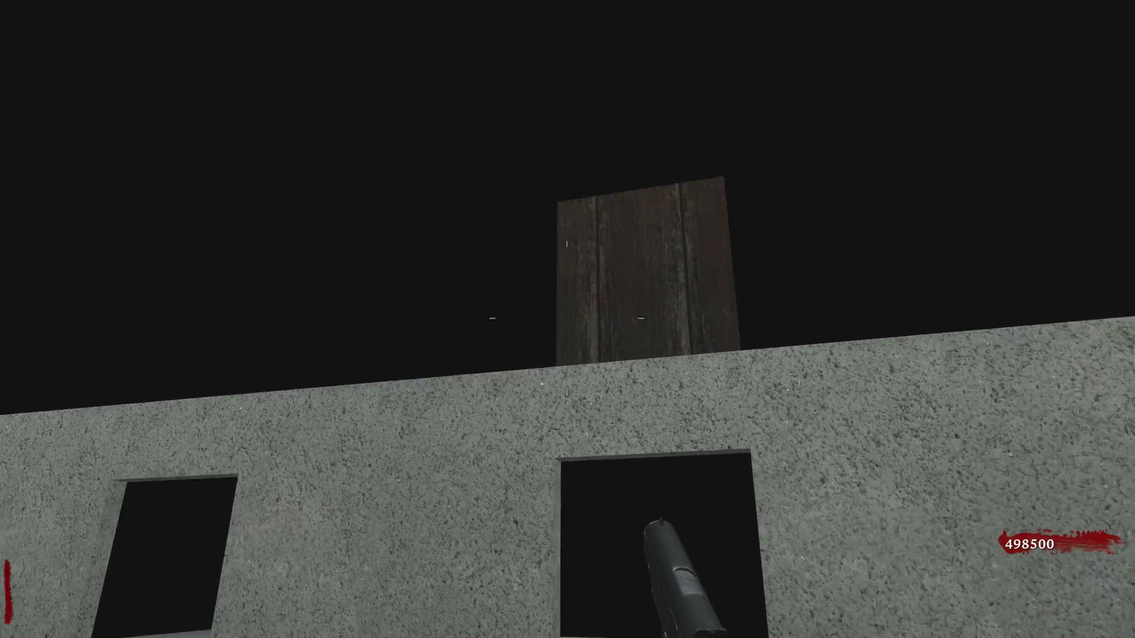
key(w)
key(f)
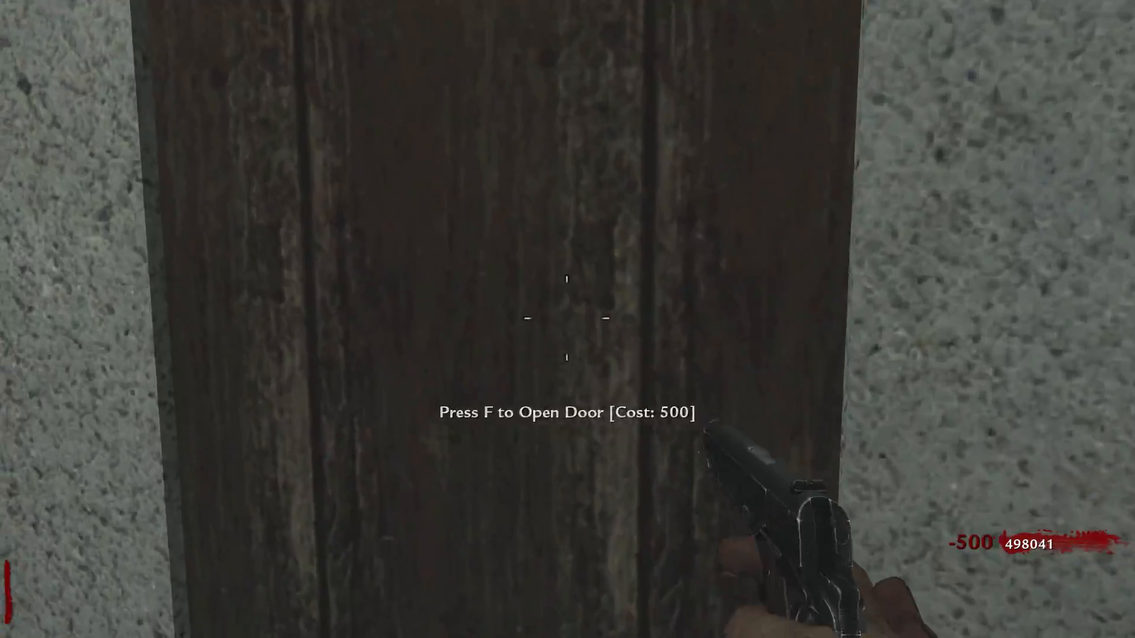
key(s)
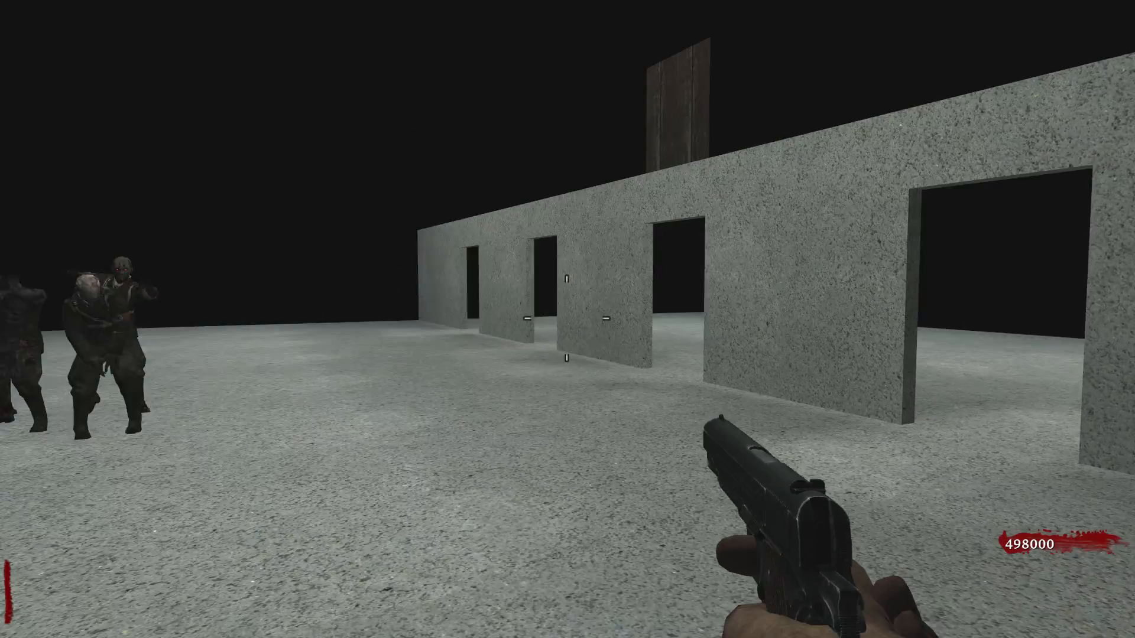
key(a)
key(s)
right_click(568, 319)
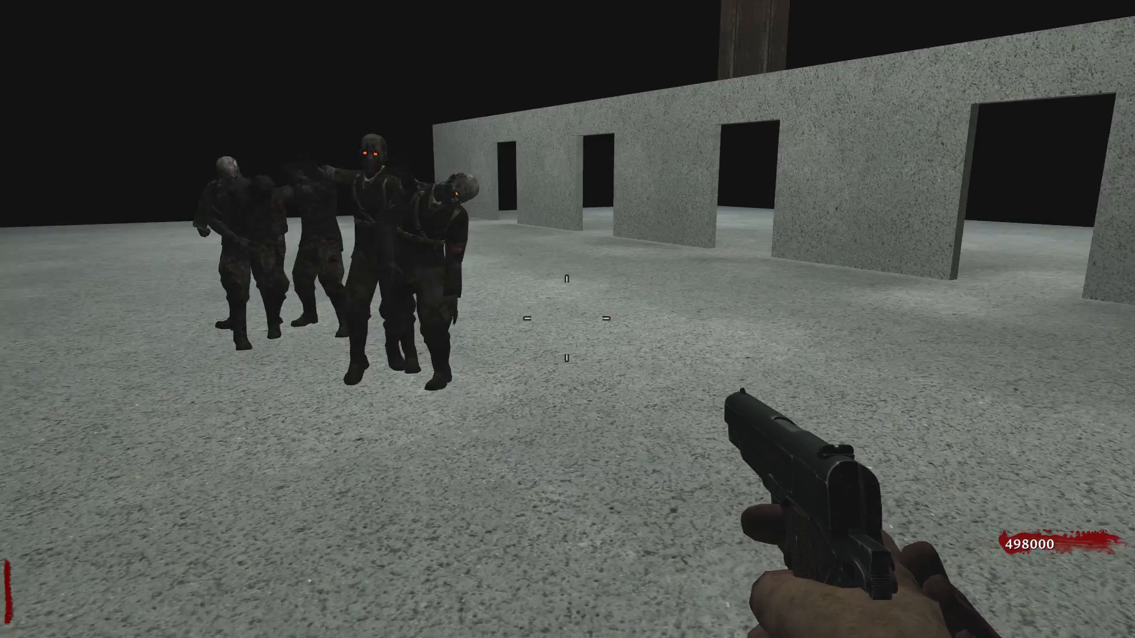
key(shift+w)
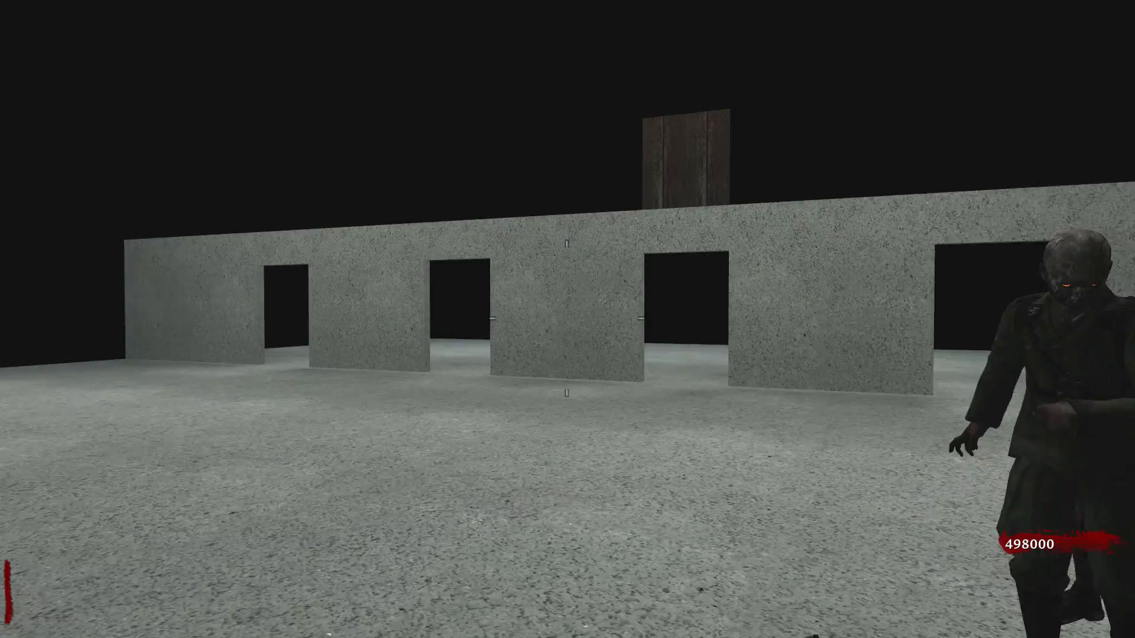
right_click(568, 319)
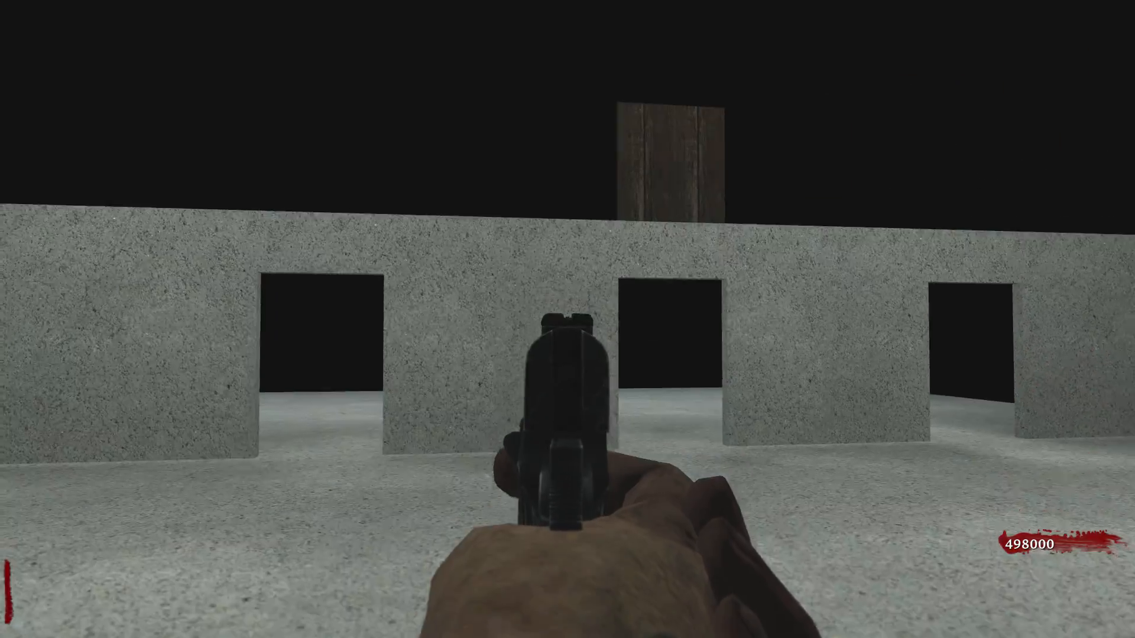
key(a)
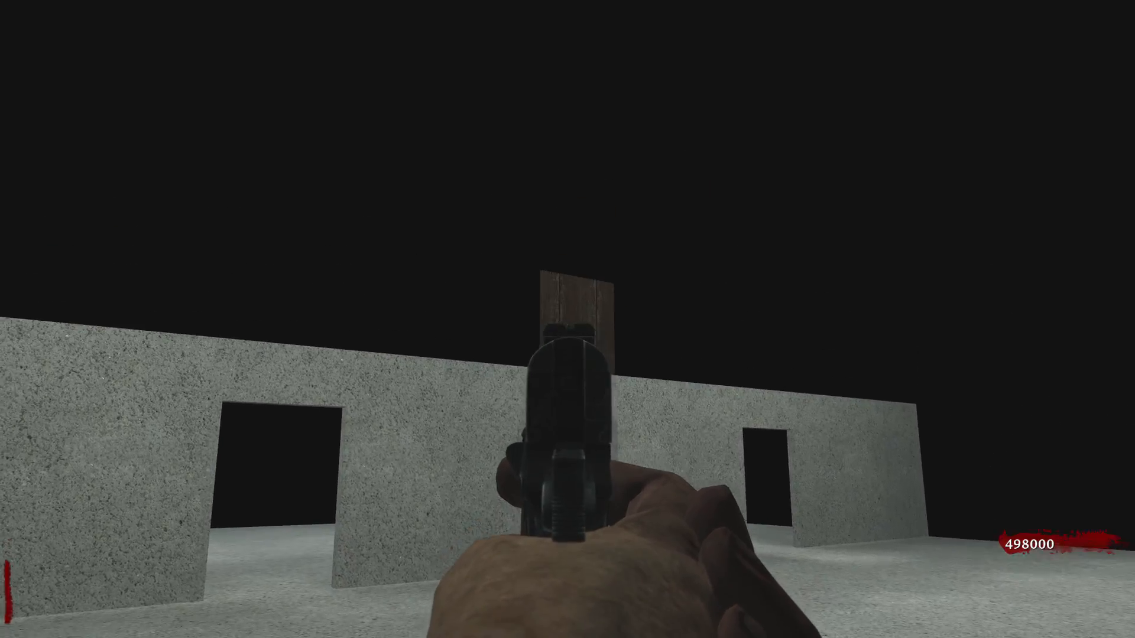
right_click(568, 319)
key(s)
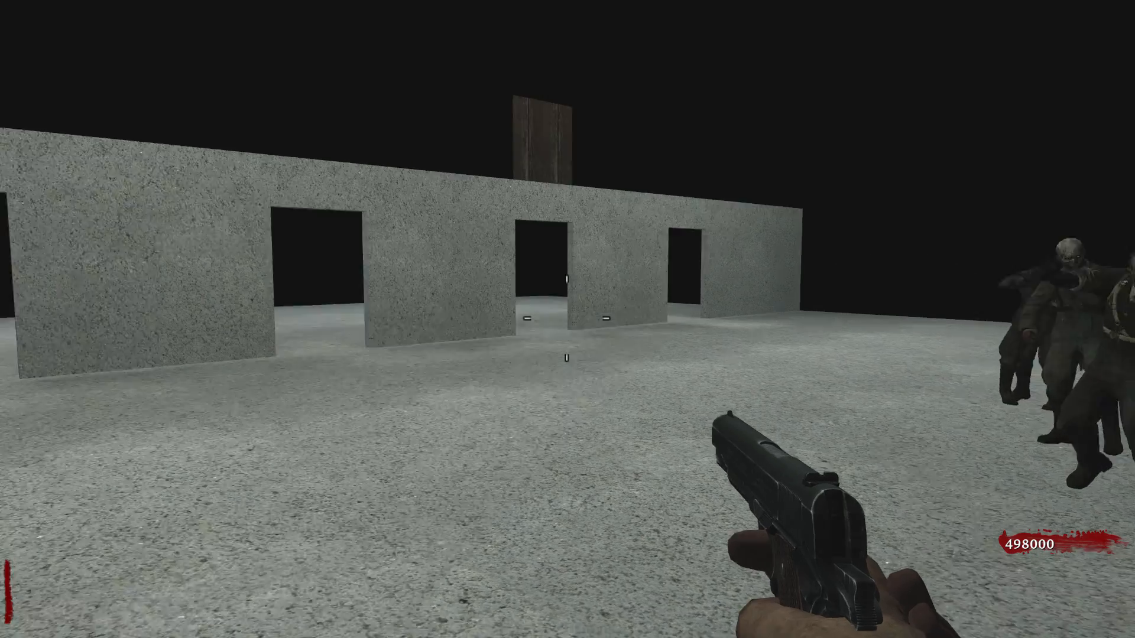
key(a)
key(shift)
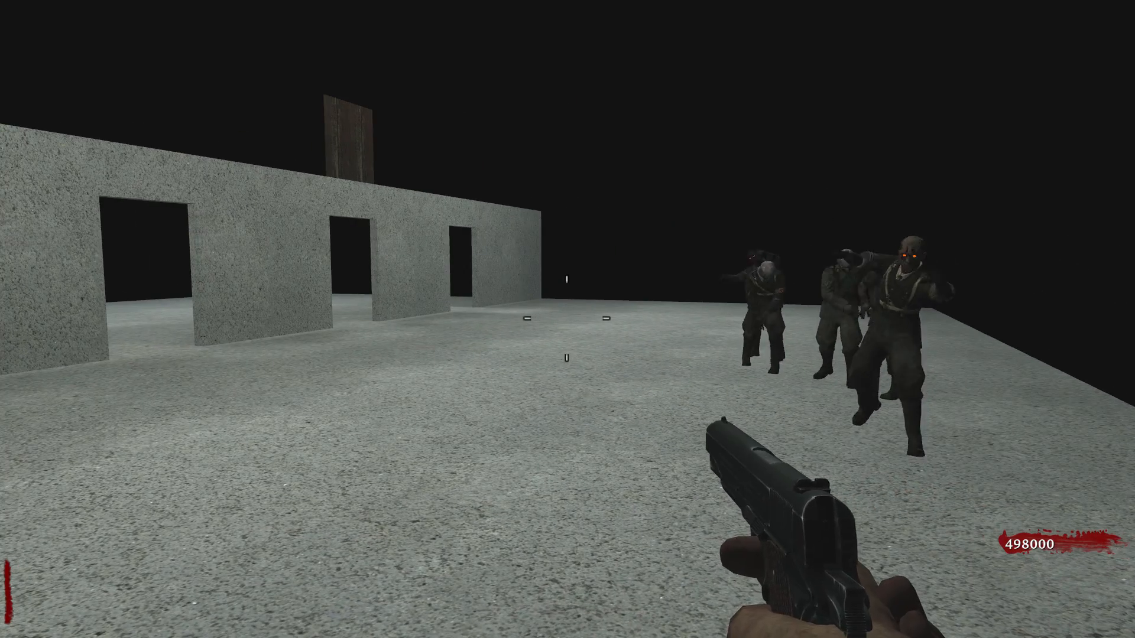
key(w)
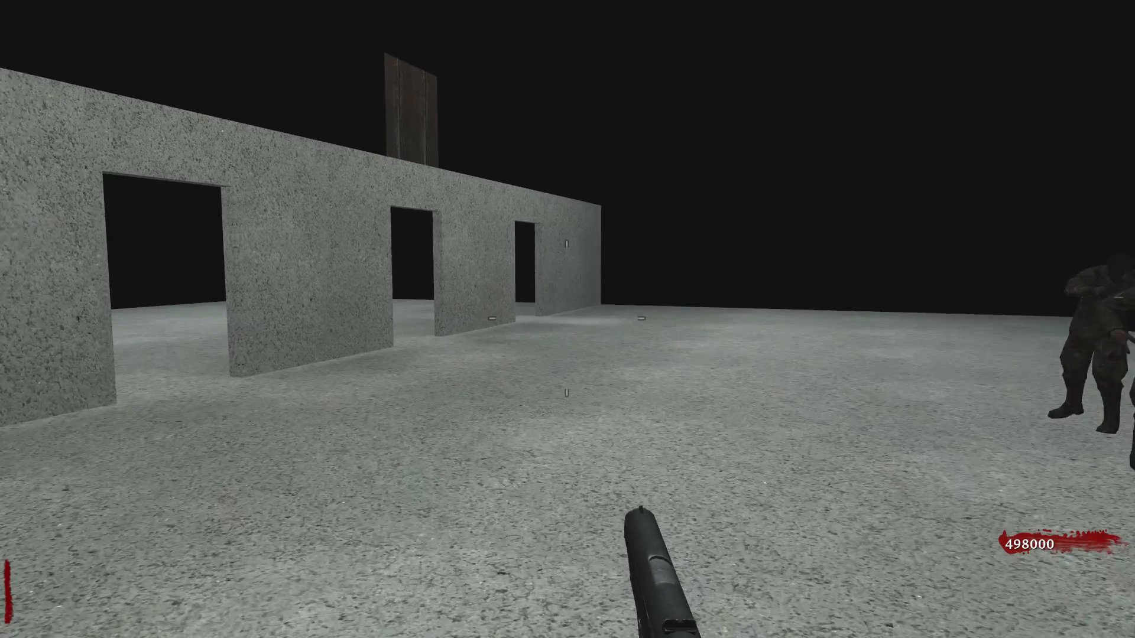
key(shift)
key(s)
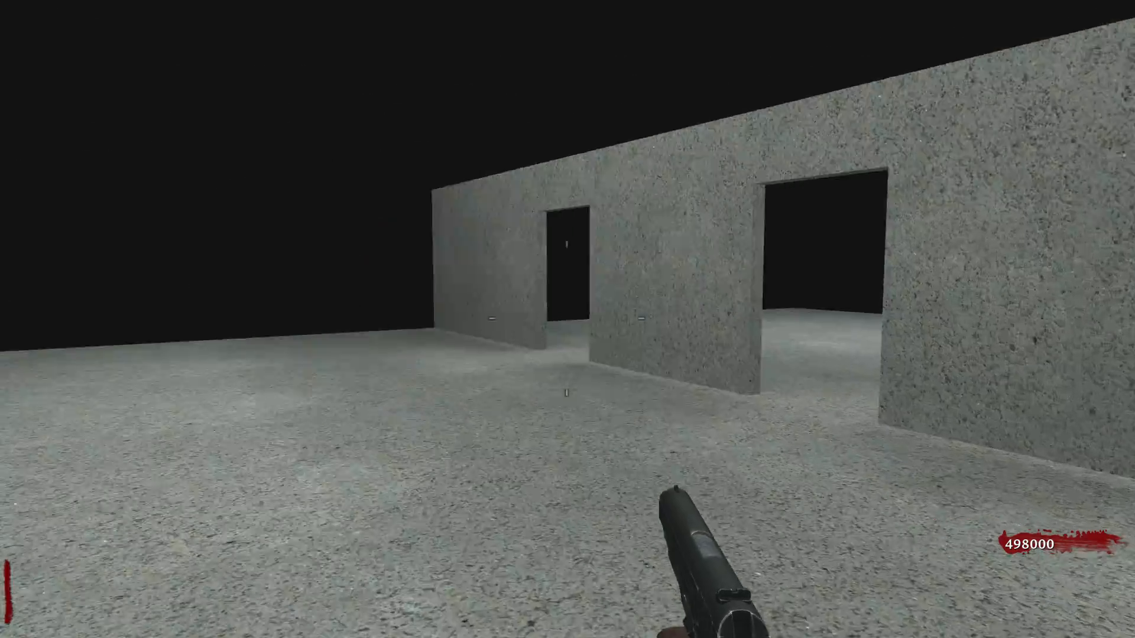
key(s)
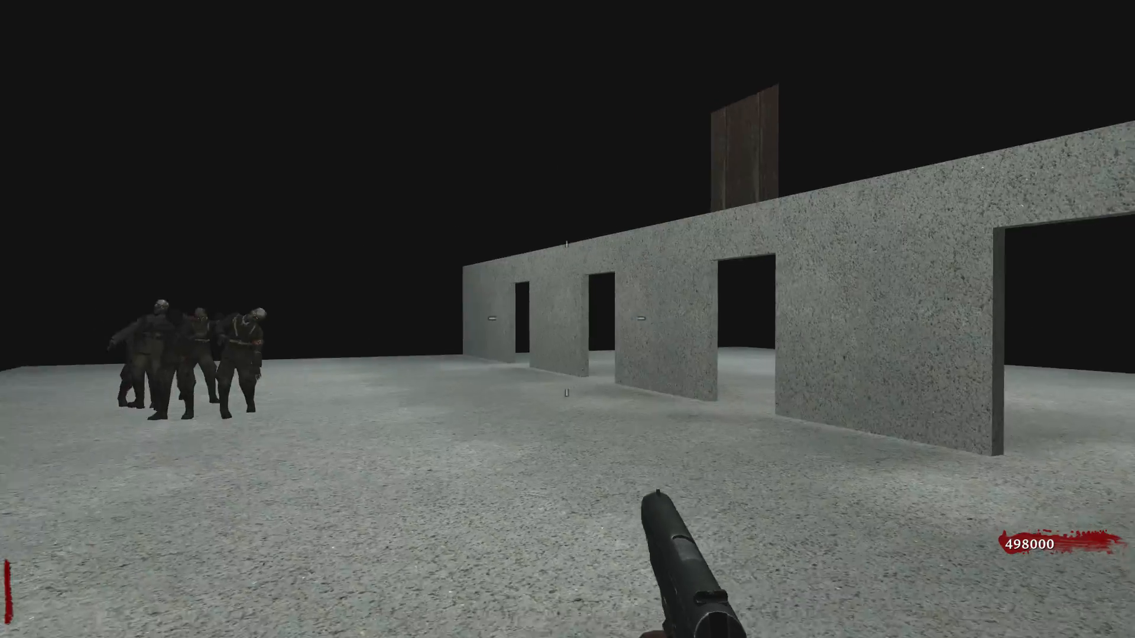
right_click(568, 319)
key(s)
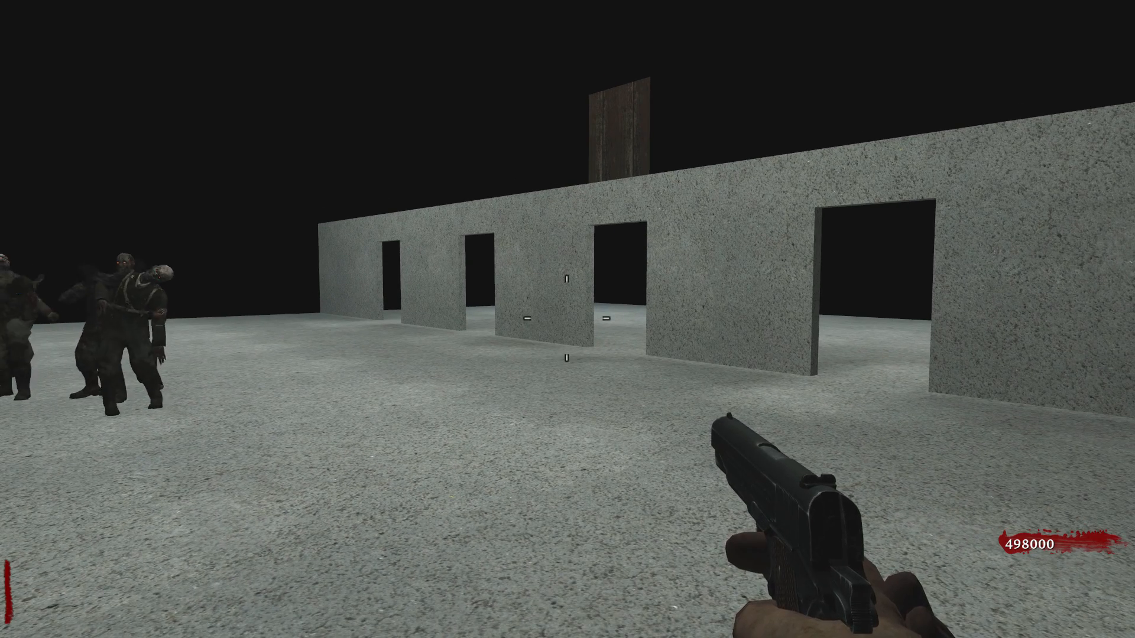
key(shift+w)
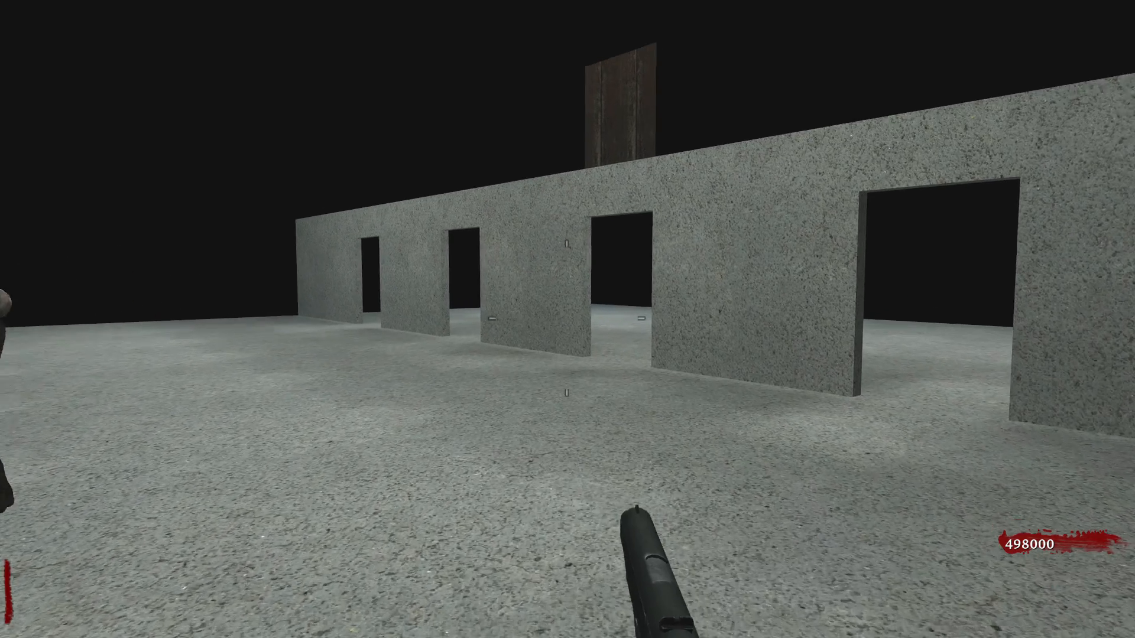
key(shift+w)
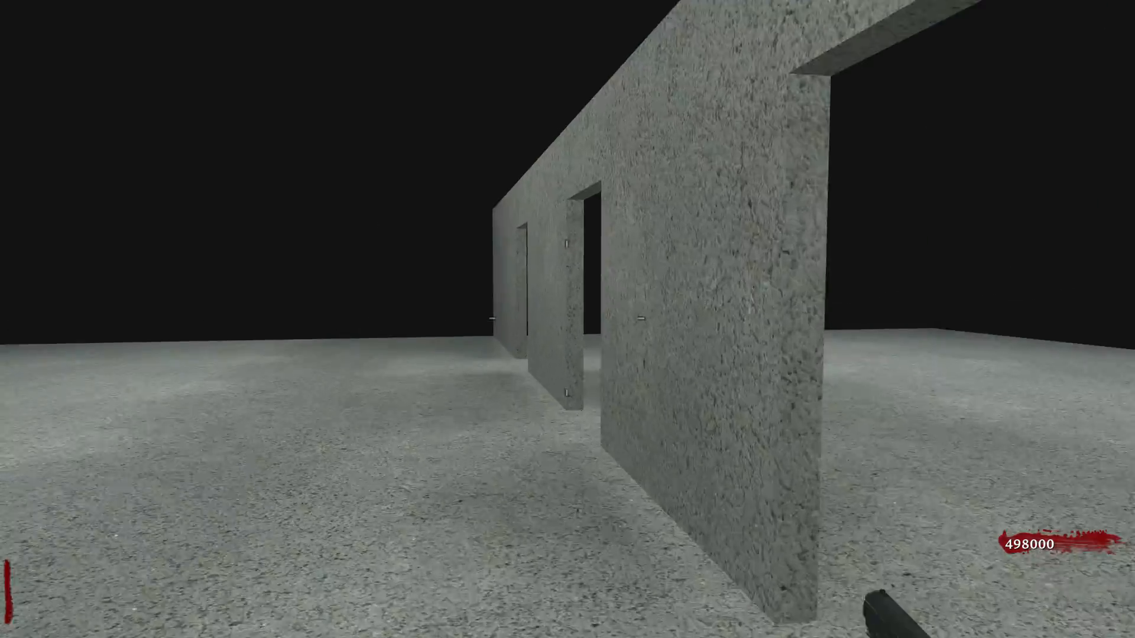
key(s)
key(s)
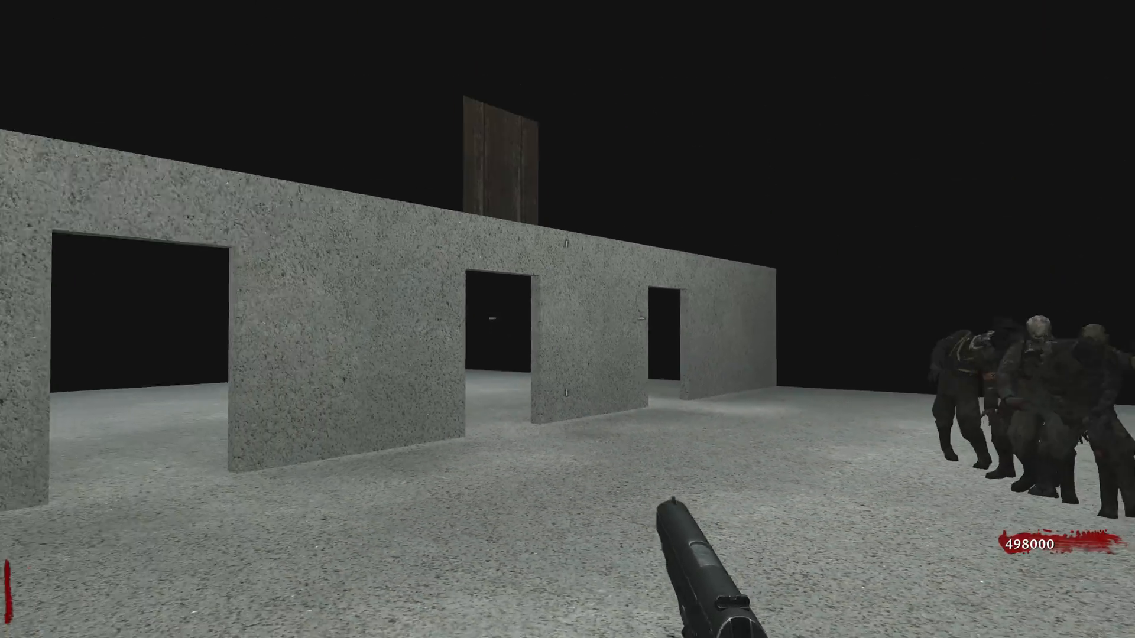
right_click(567, 319)
right_click(568, 319)
key(s)
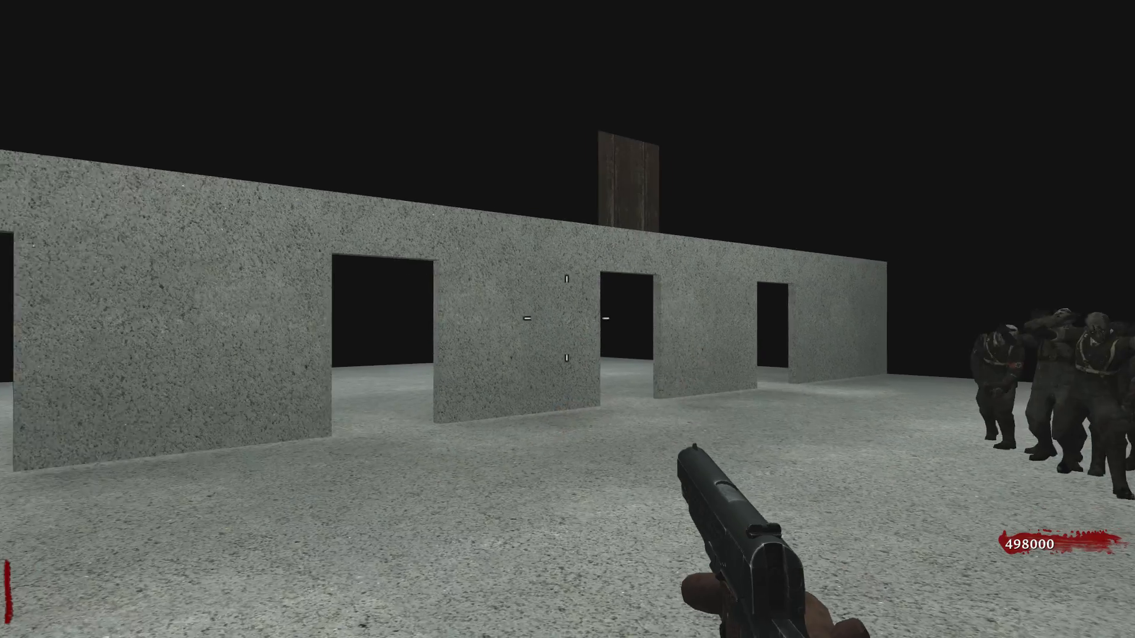
right_click(568, 319)
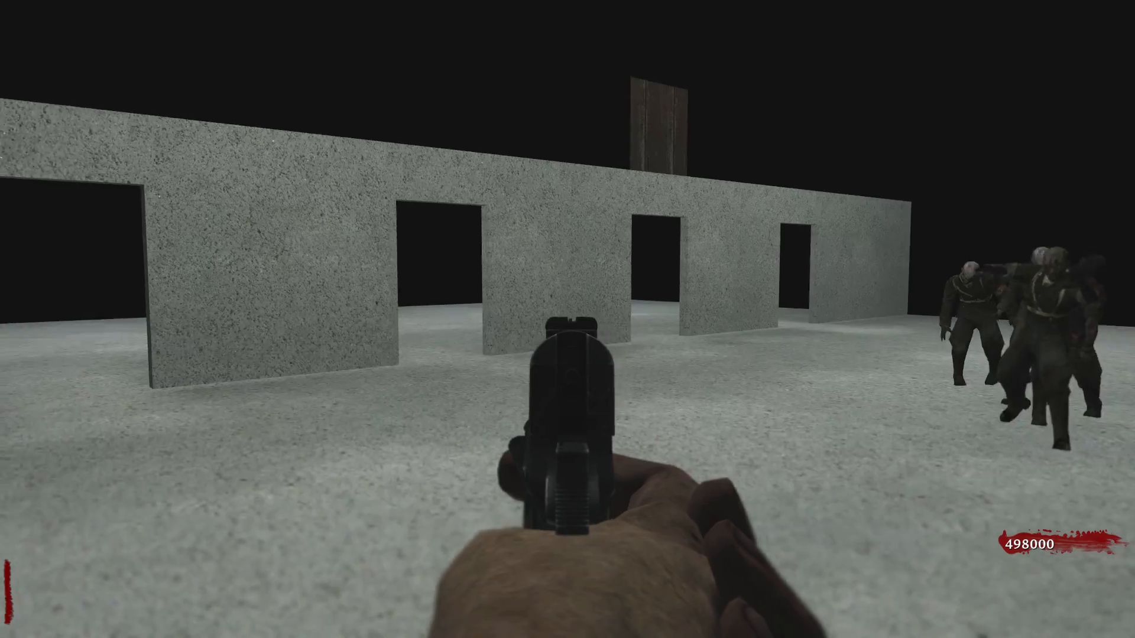